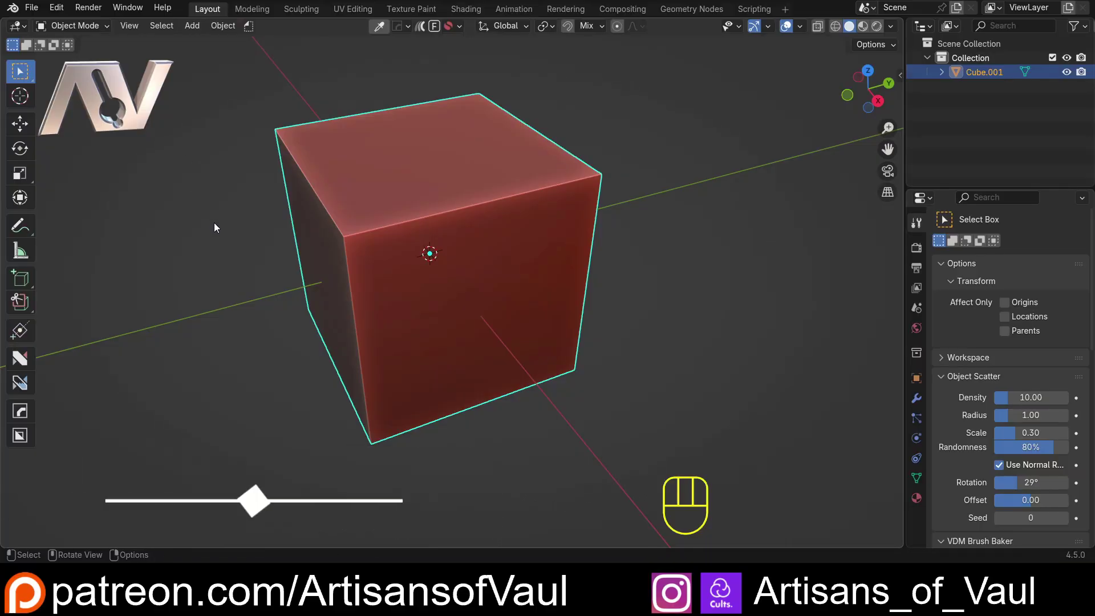
Open the viewport sidebar and collapse the Tool tab's Active Tool, Options and VDM Brush Baker panels
mouse_move(216, 219)
middle_down()
mouse_move(227, 220)
mouse_move(216, 223)
middle_up()
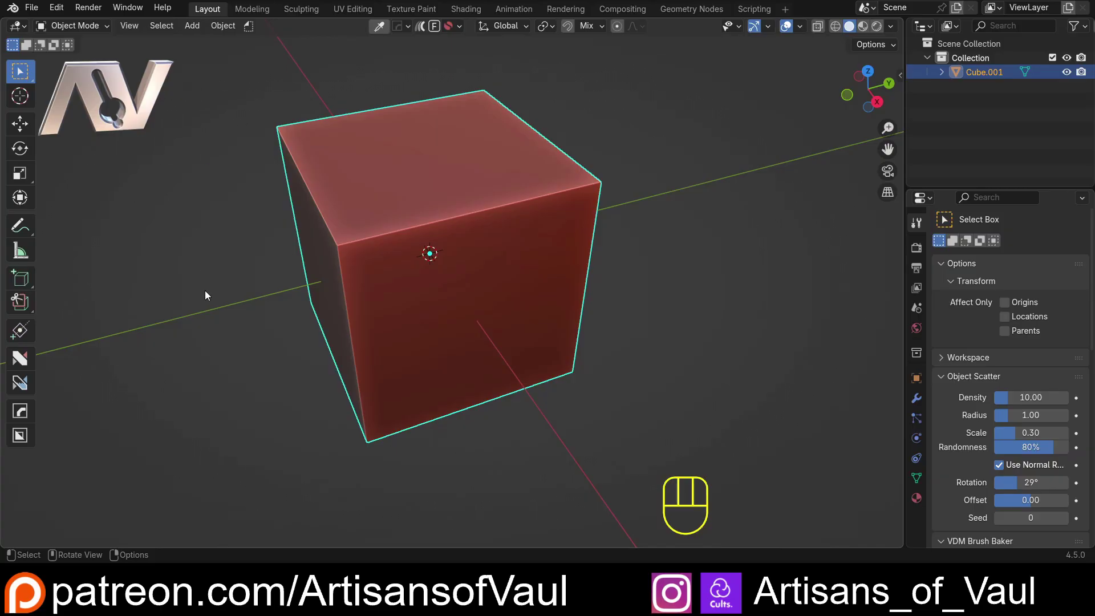
key(n)
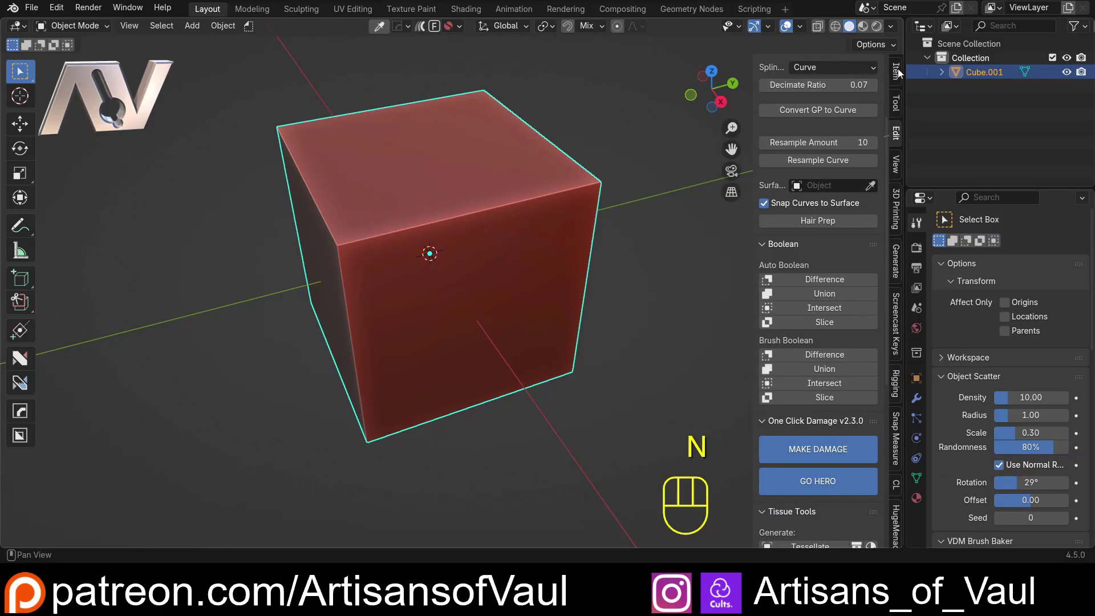
scroll(897, 231, down, 2)
scroll(895, 230, down, 12)
scroll(895, 230, up, 14)
click(899, 104)
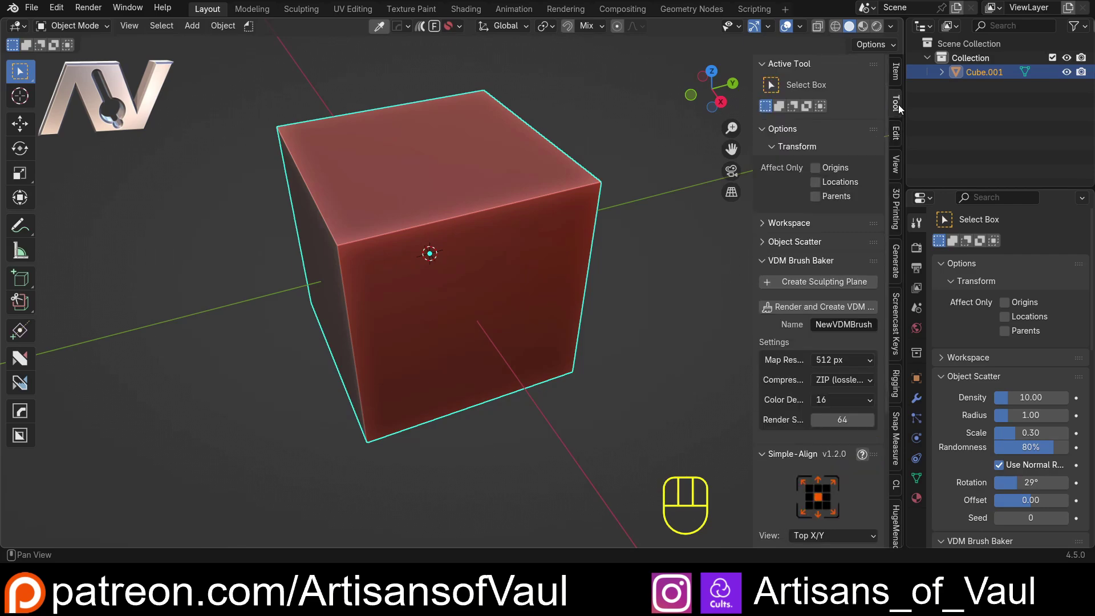
click(763, 63)
click(762, 82)
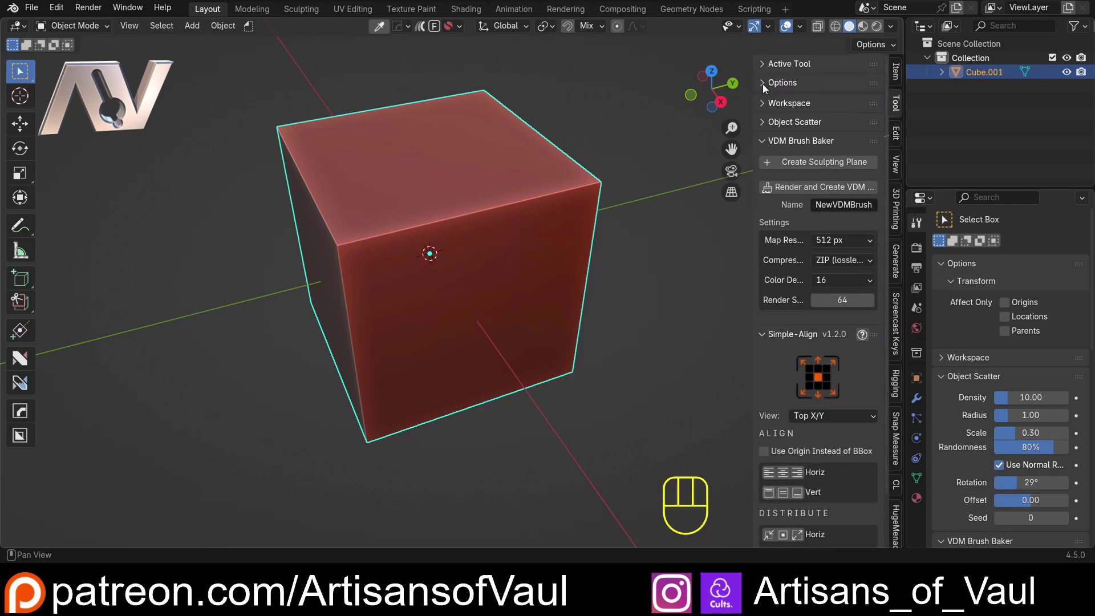
click(761, 139)
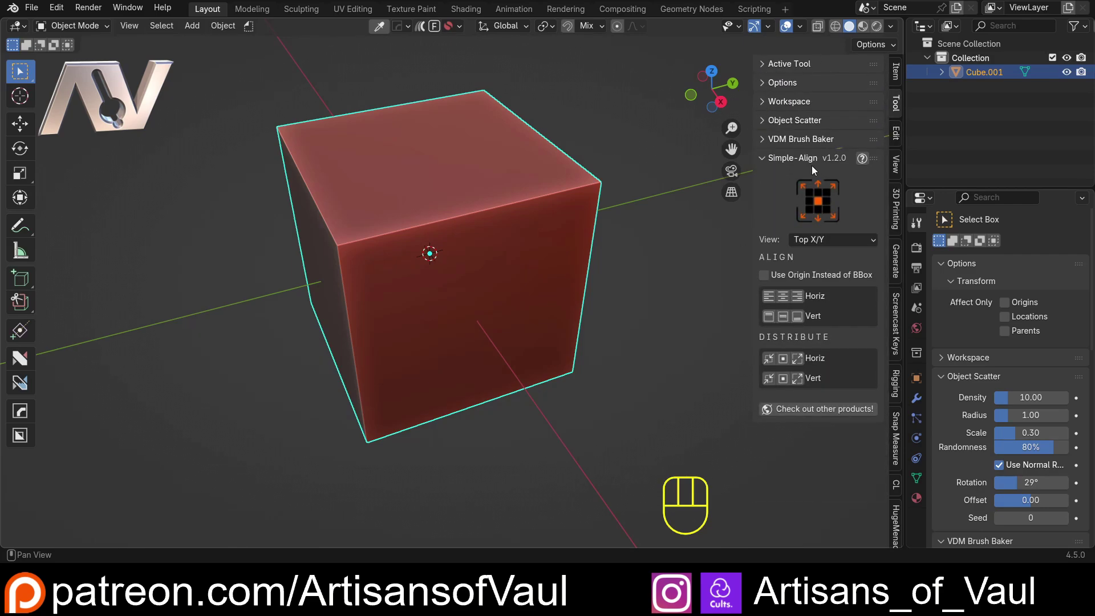
Show the sidebar's Generate tab and expand its BagaPie Modifier panel
click(898, 79)
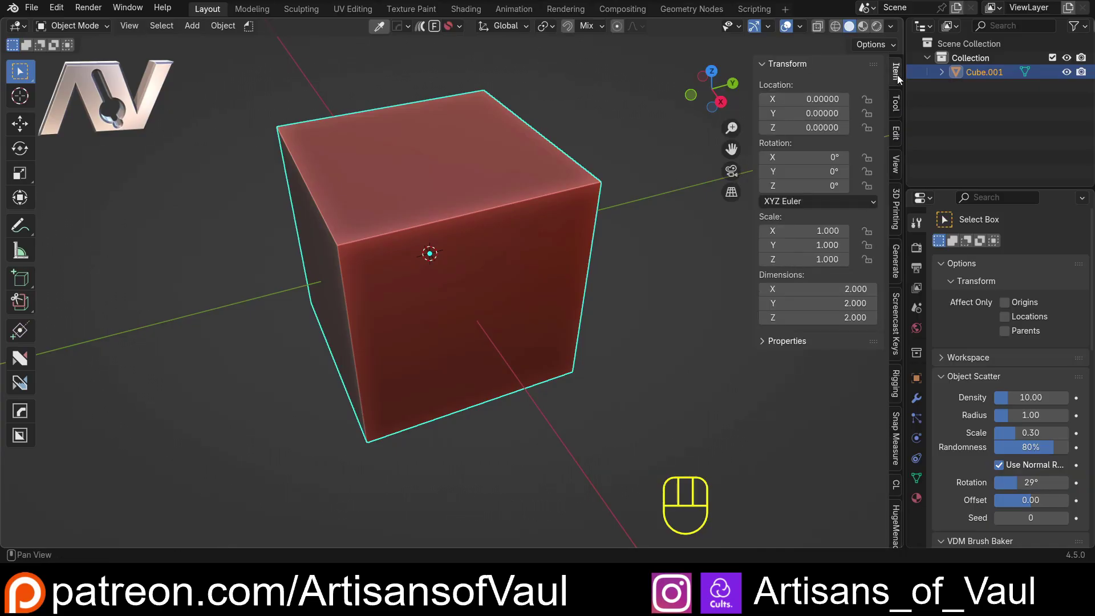
click(897, 271)
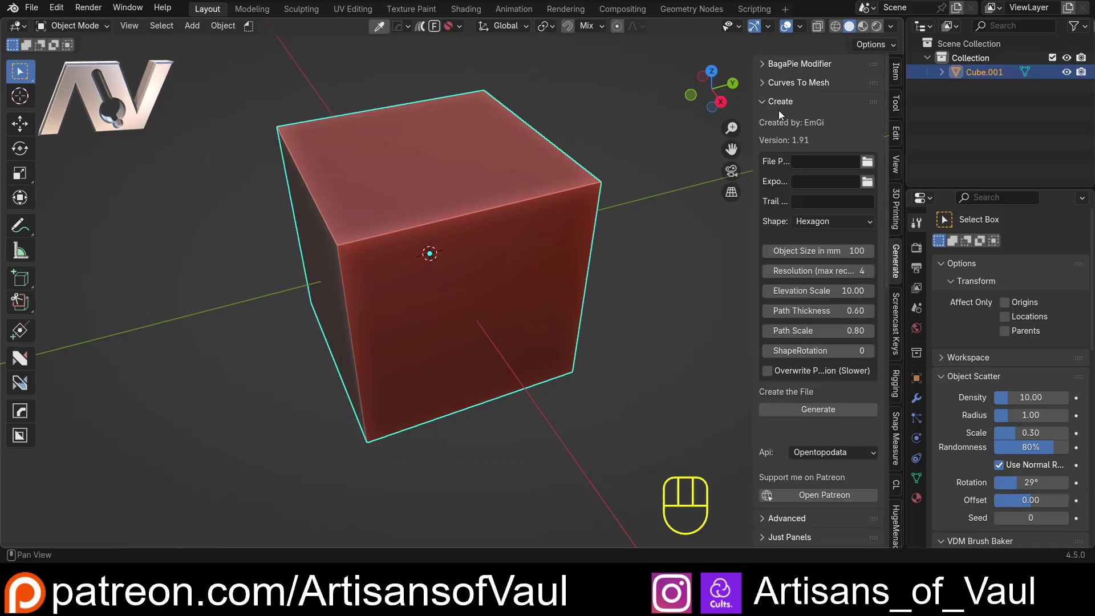
scroll(795, 252, down, 20)
scroll(815, 249, up, 8)
scroll(814, 249, up, 10)
click(765, 63)
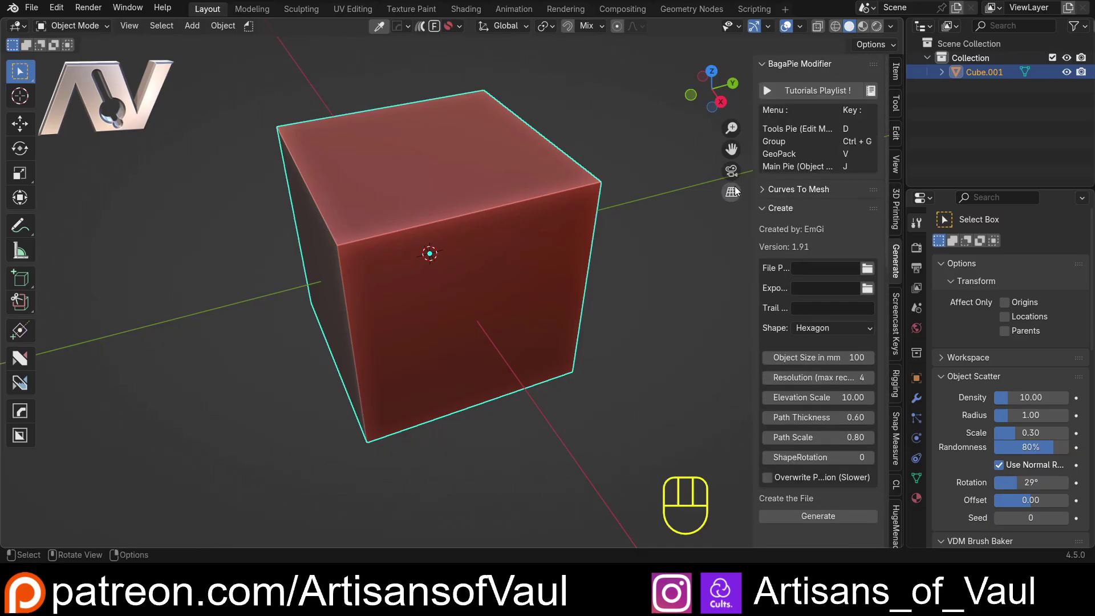
Close the viewport sidebar with N
key(n)
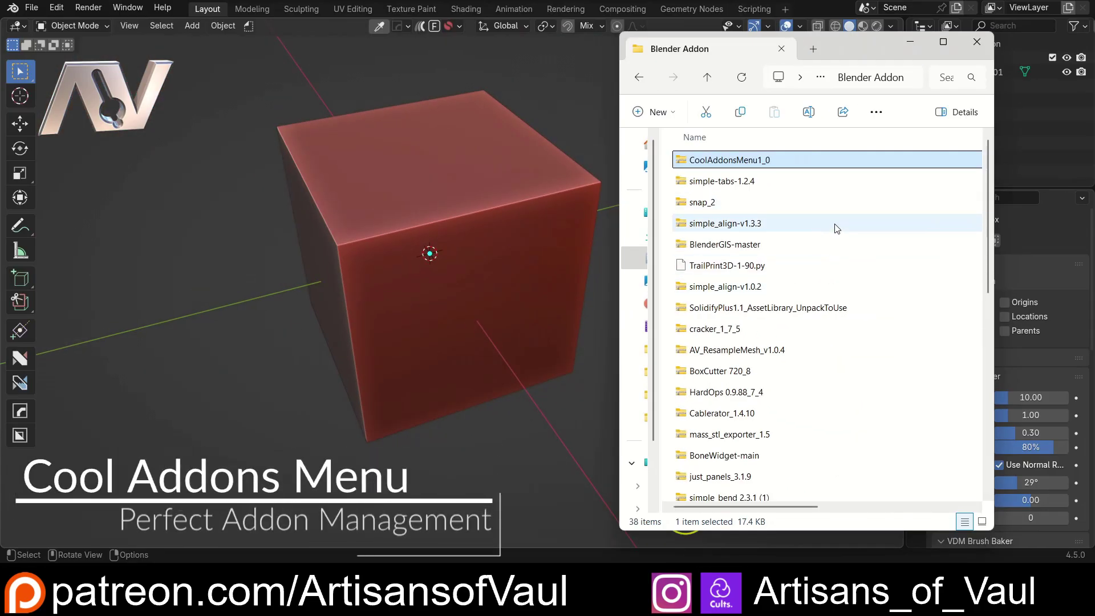
Install the TrailPrint3D-1-90.py add-on into Blender from File Explorer by drag-and-drop
scroll(742, 342, down, 4)
scroll(793, 365, up, 7)
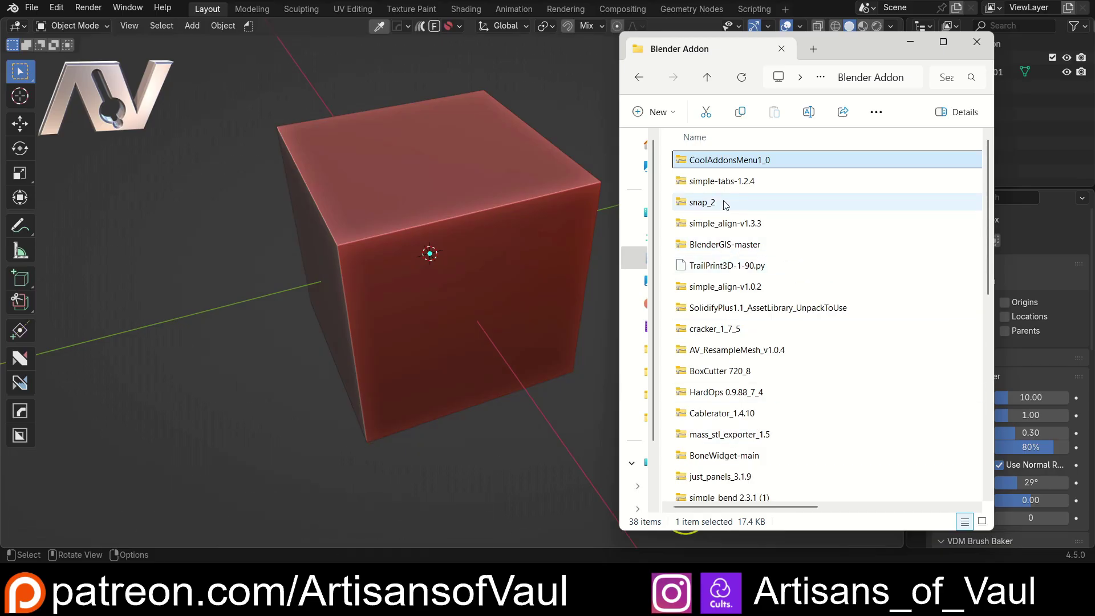
drag(725, 265, 253, 224)
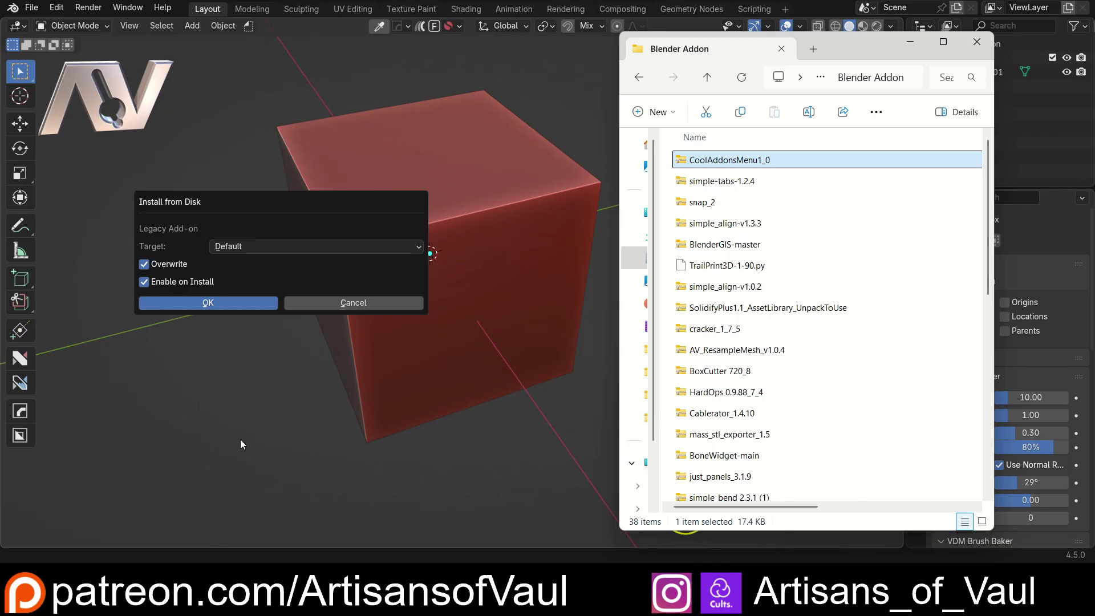
click(245, 301)
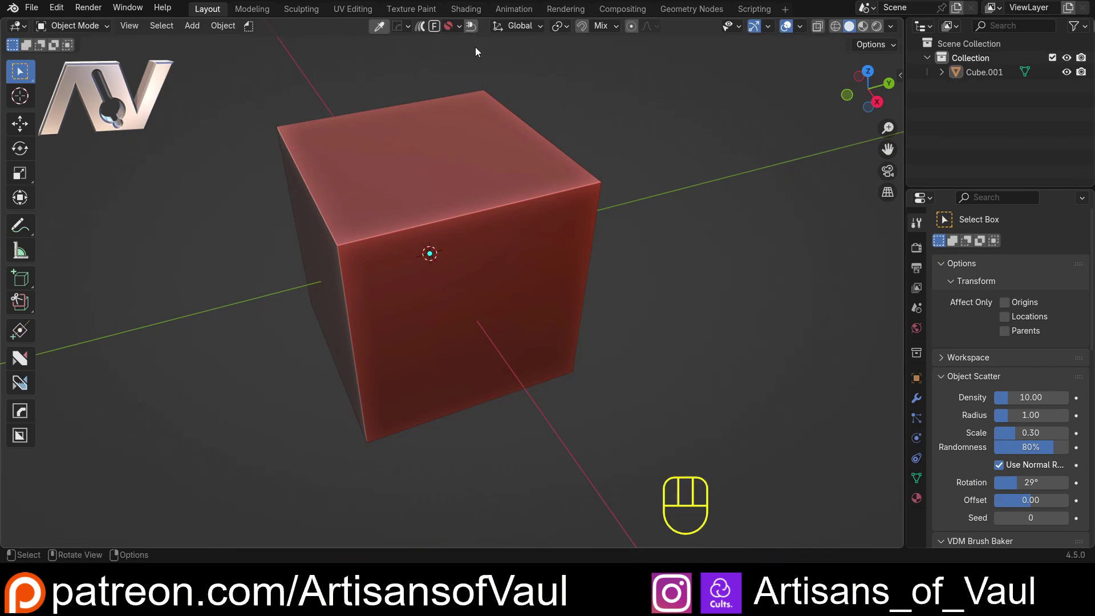
Bring up the Cool Addons Menu from the viewport header and browse its full Addons list
click(471, 29)
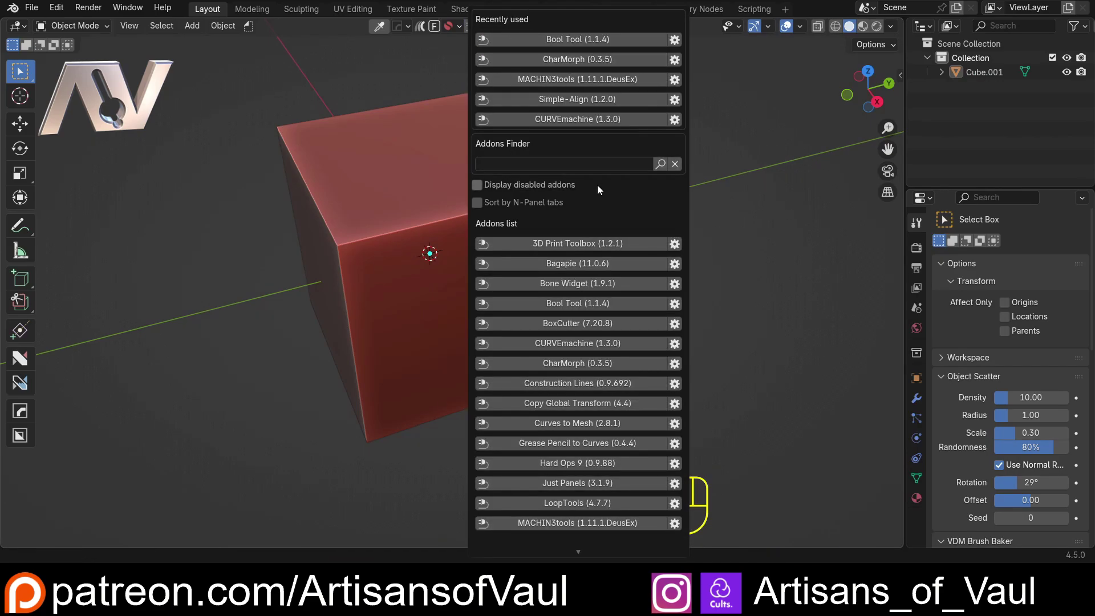
key(Escape)
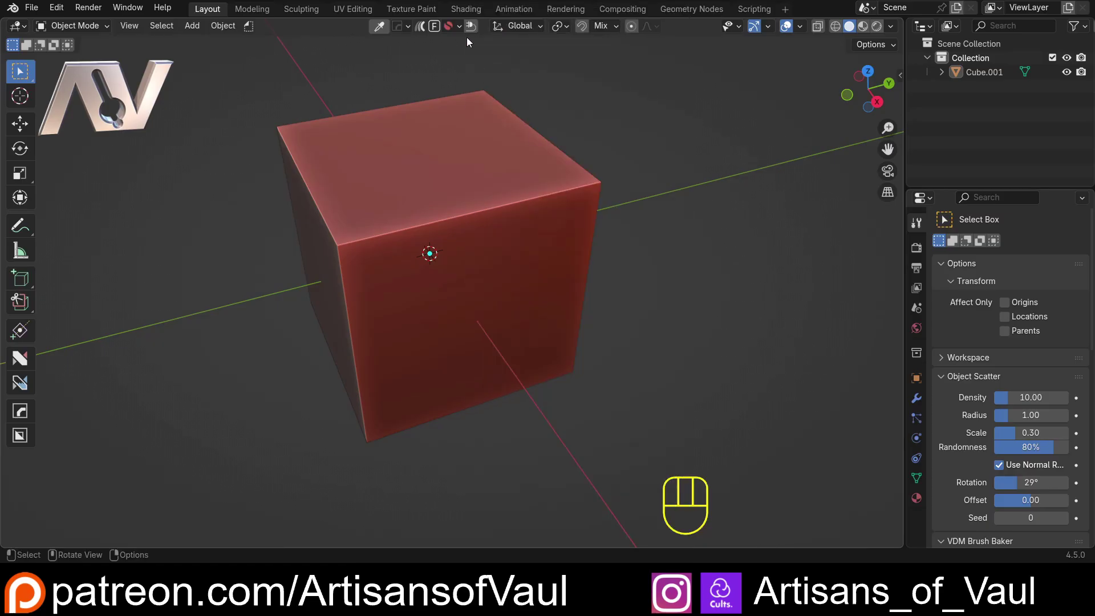
click(472, 30)
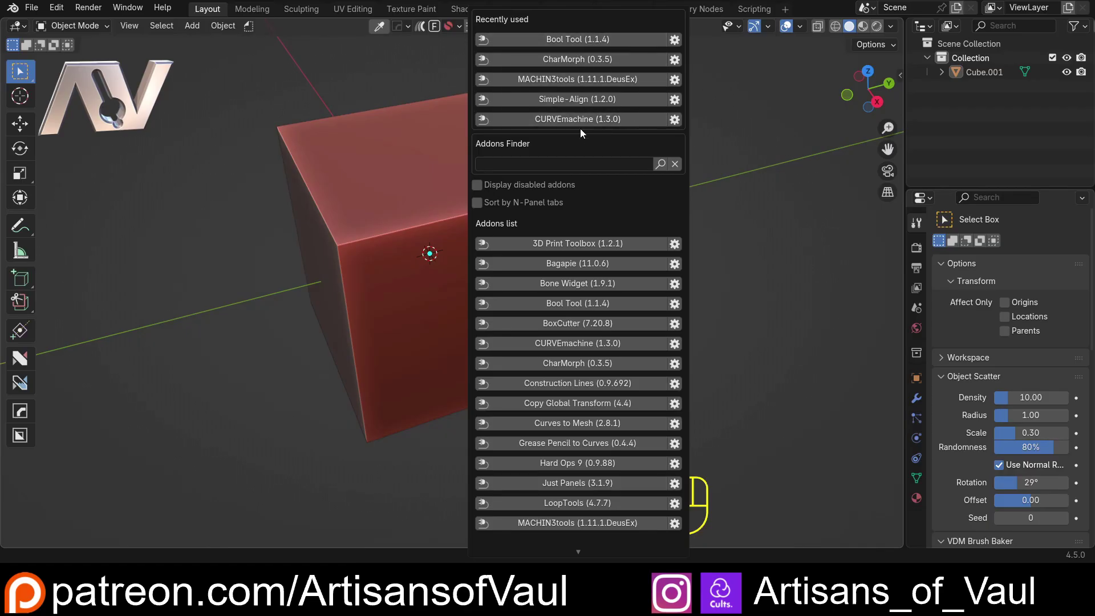
scroll(582, 266, down, 3)
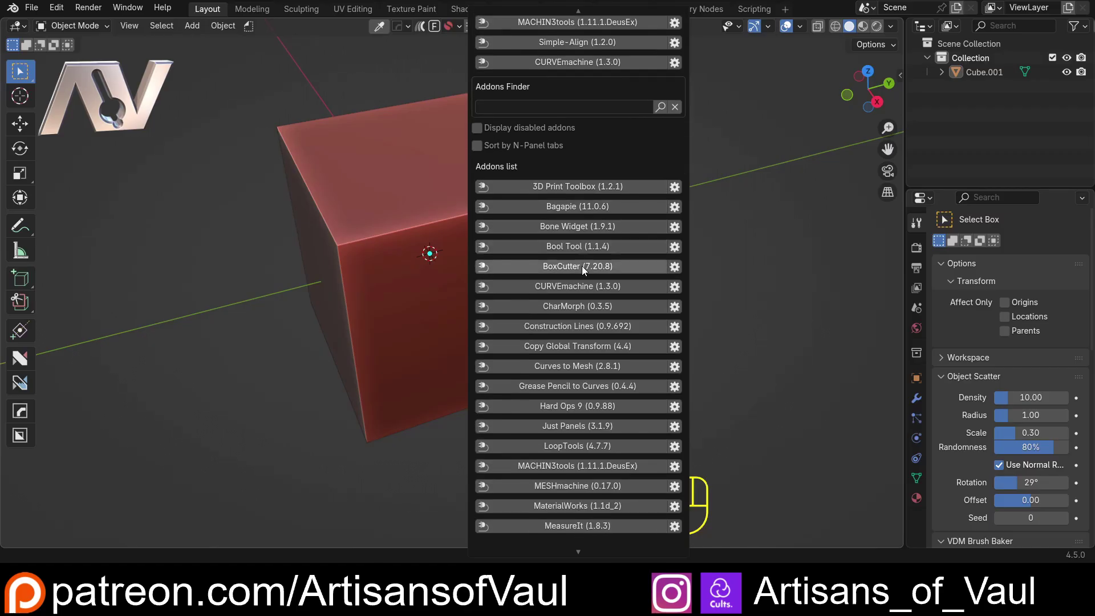
scroll(585, 259, down, 15)
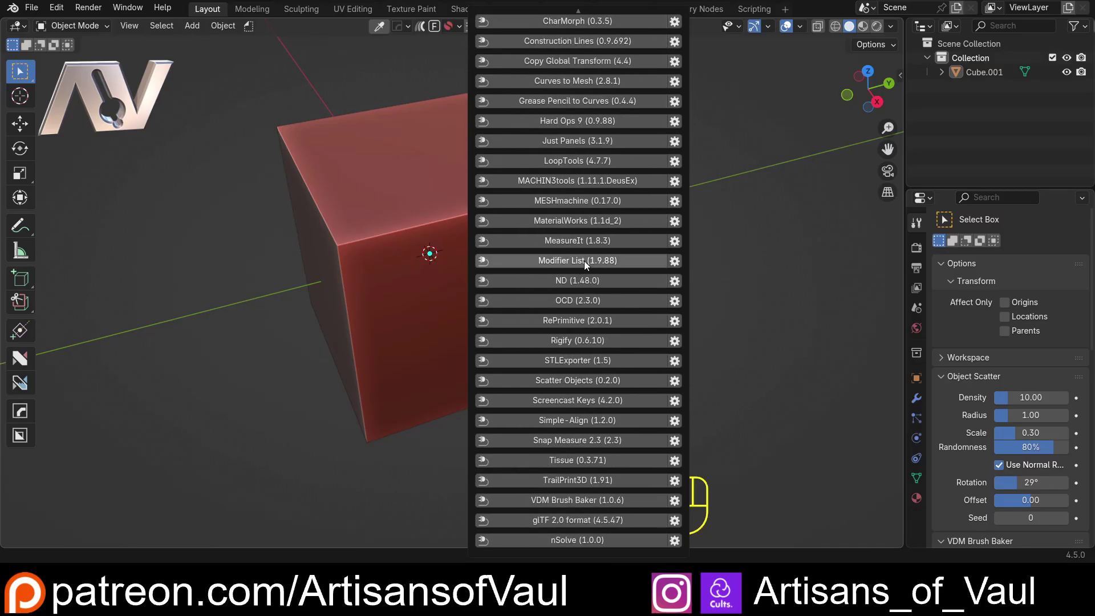
scroll(584, 289, up, 15)
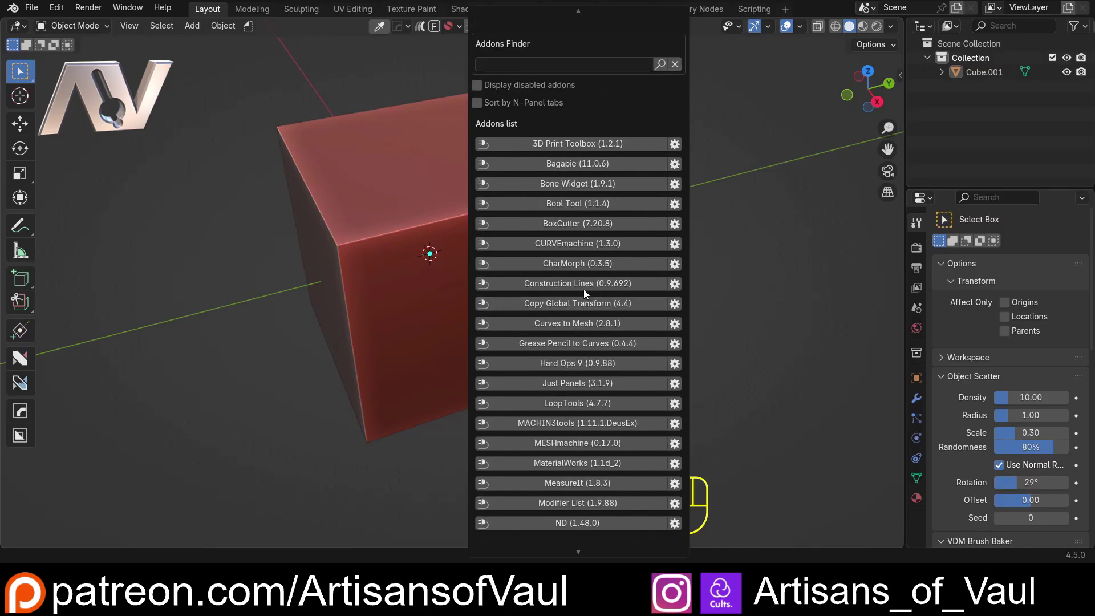
With the sidebar open, jump to the 3D Print Toolbox panels via the Cool Addons Menu
key(n)
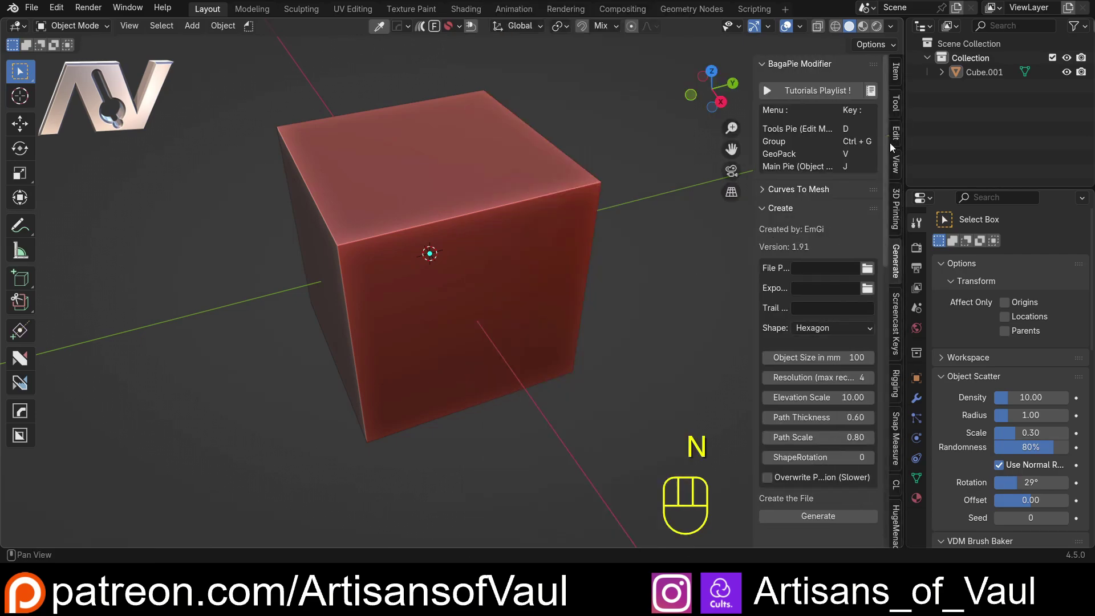
click(896, 74)
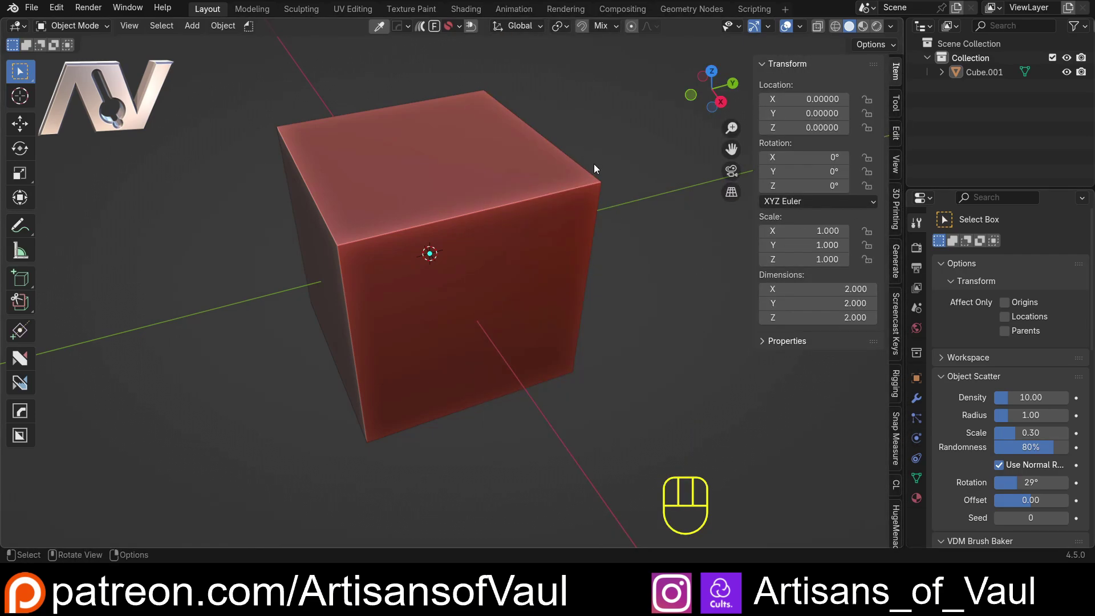
click(470, 25)
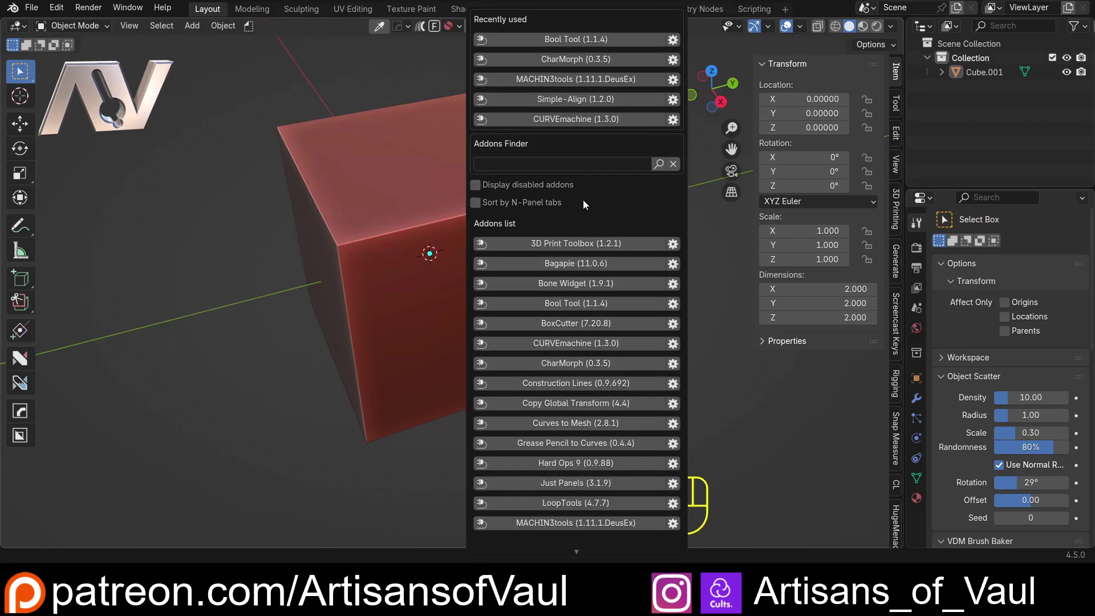
scroll(603, 207, down, 1)
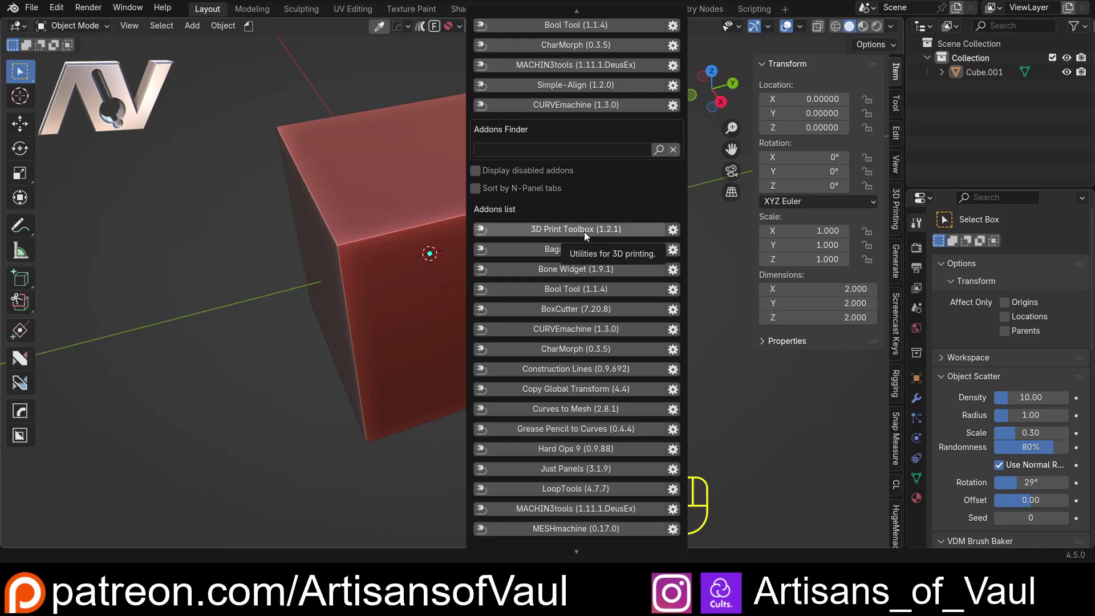
click(556, 228)
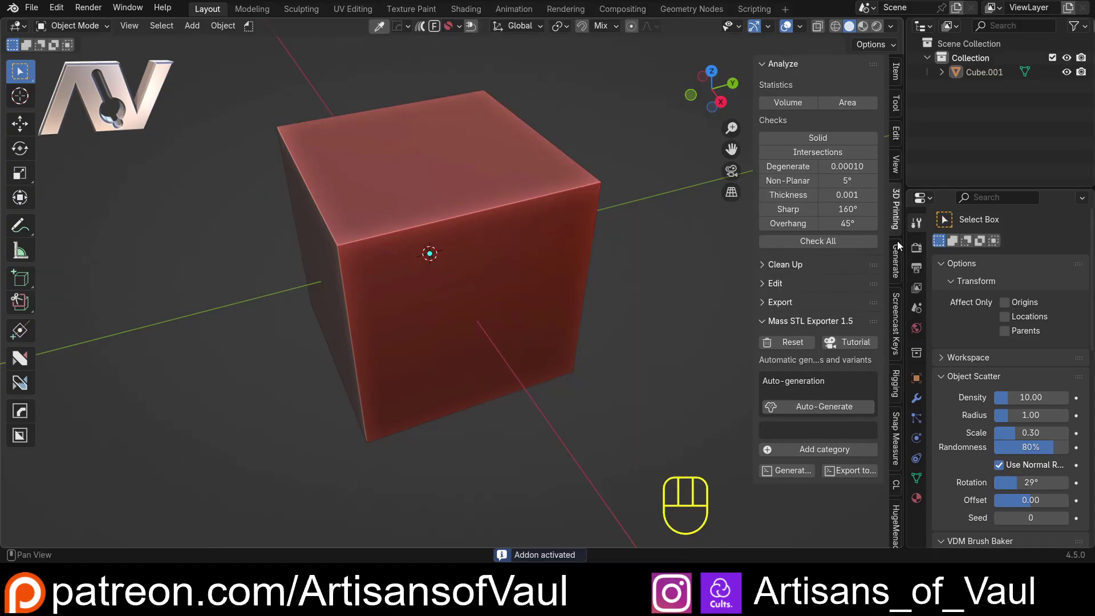
Jump to the Curves to Mesh add-on and expand its Curves To Mesh panel
click(470, 25)
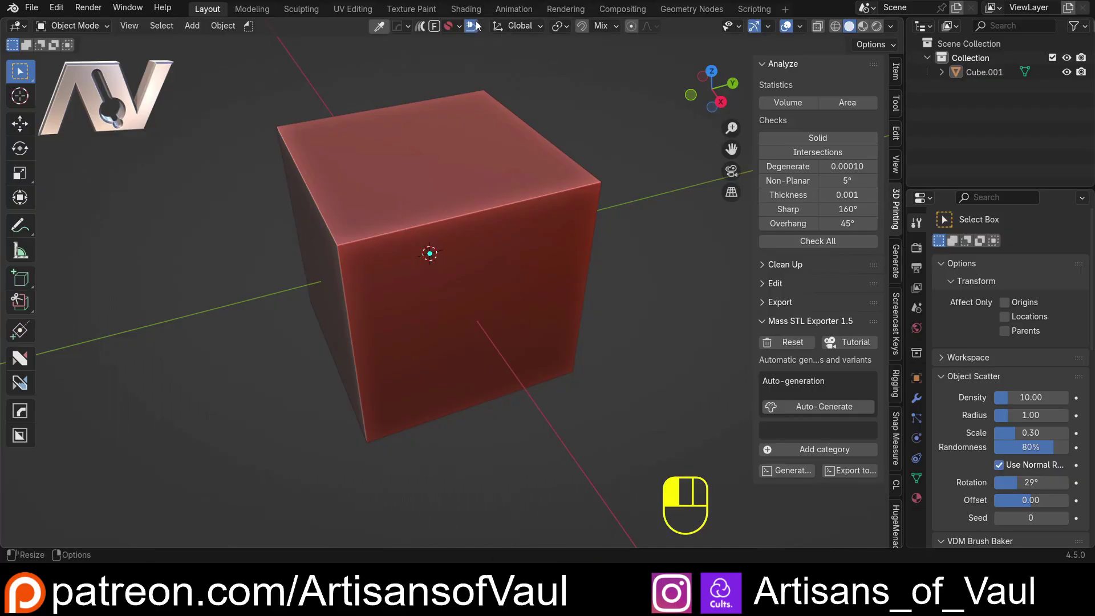
scroll(591, 234, down, 4)
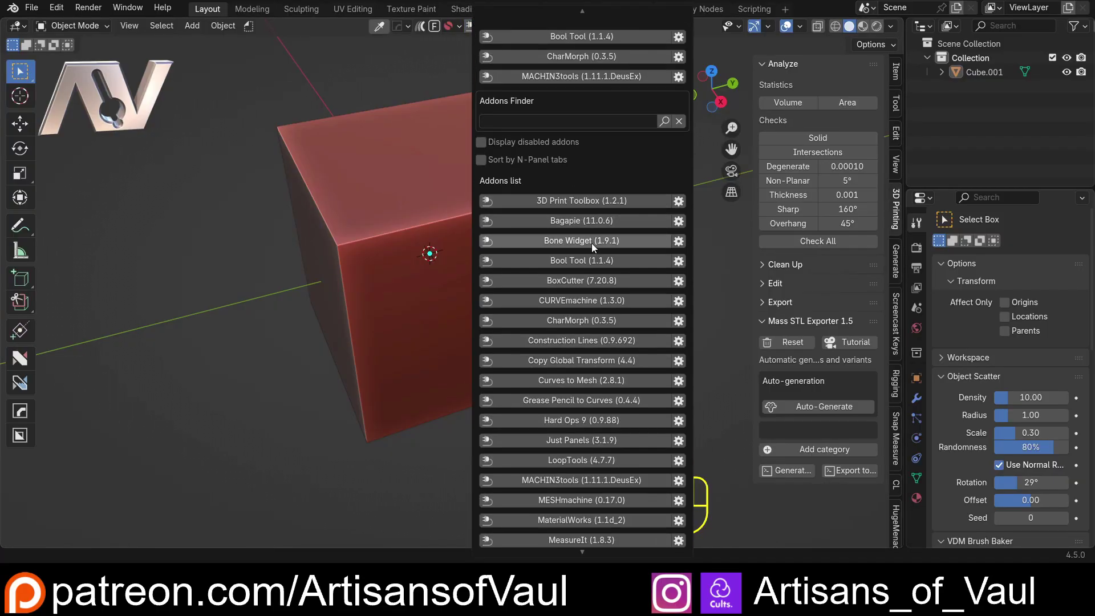
click(573, 352)
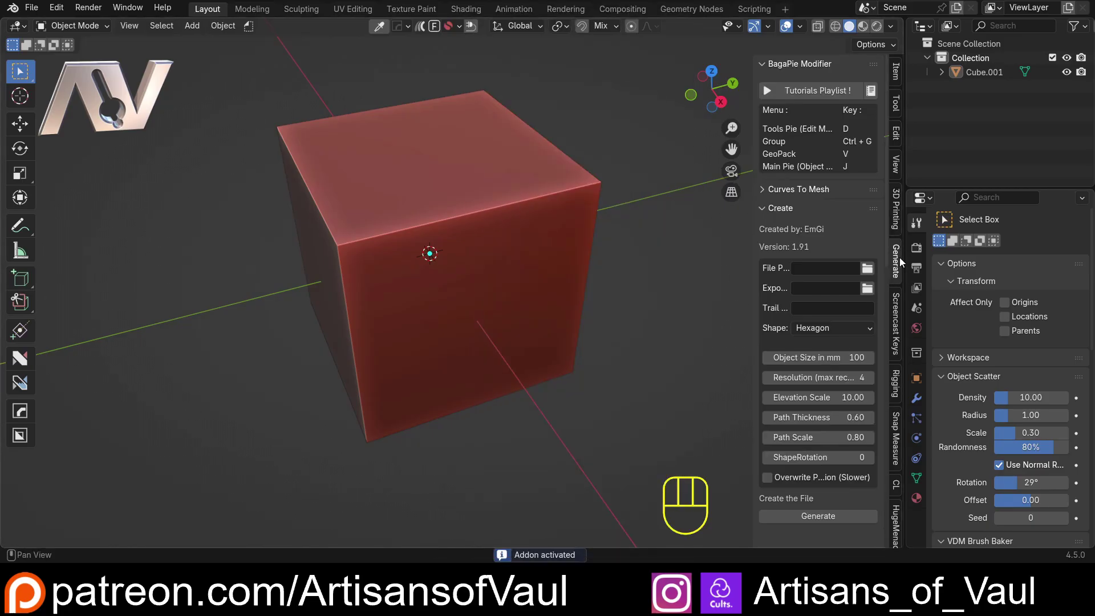
click(771, 190)
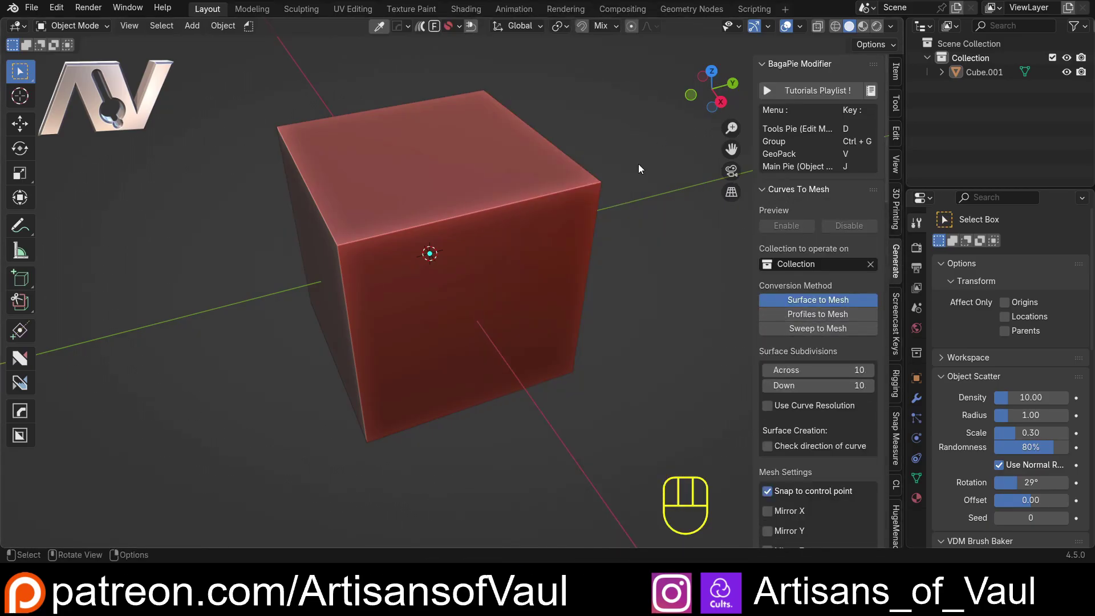
Reopen the Cool Addons Menu and scroll its list, now led by Curves to Mesh
click(467, 29)
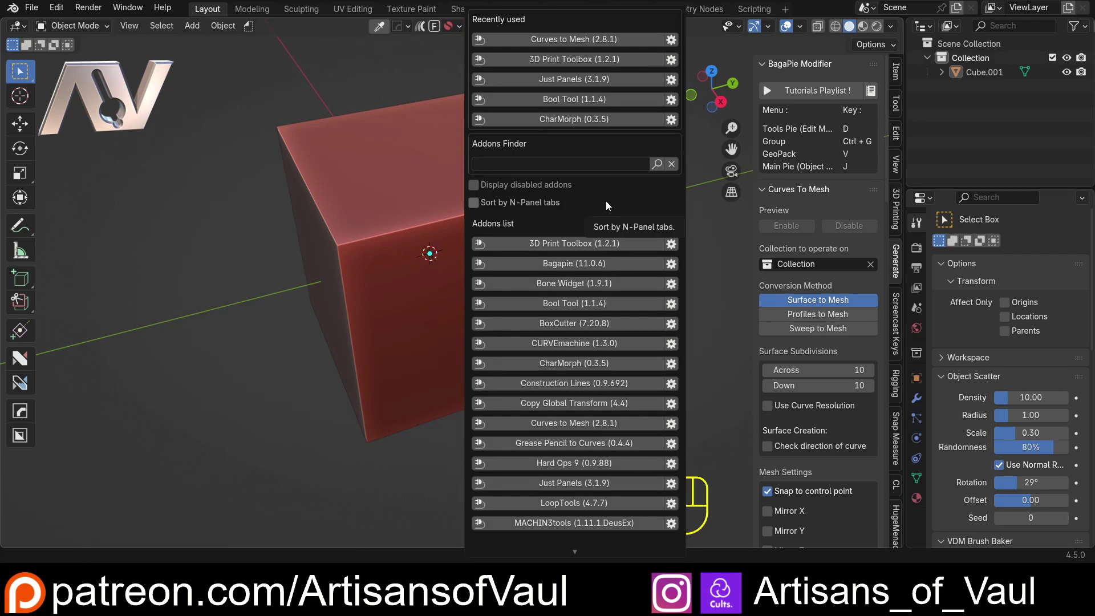
scroll(585, 328, down, 3)
scroll(584, 326, down, 6)
scroll(581, 324, up, 4)
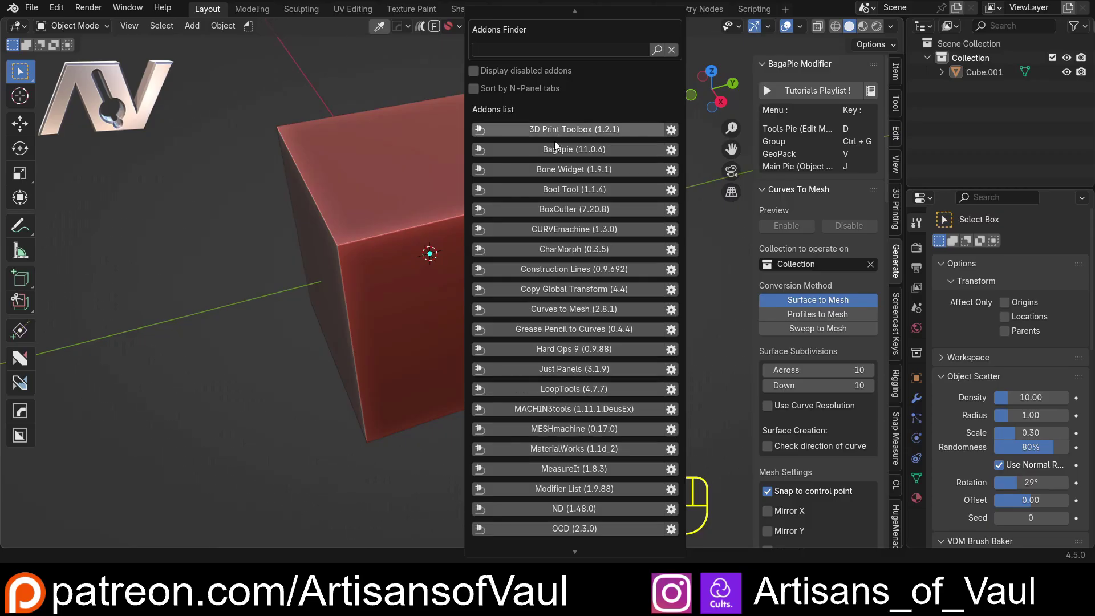
Search the add-ons for 'hard', activate Hard Ops 9, then reopen the menu with the search cleared
scroll(580, 251, up, 5)
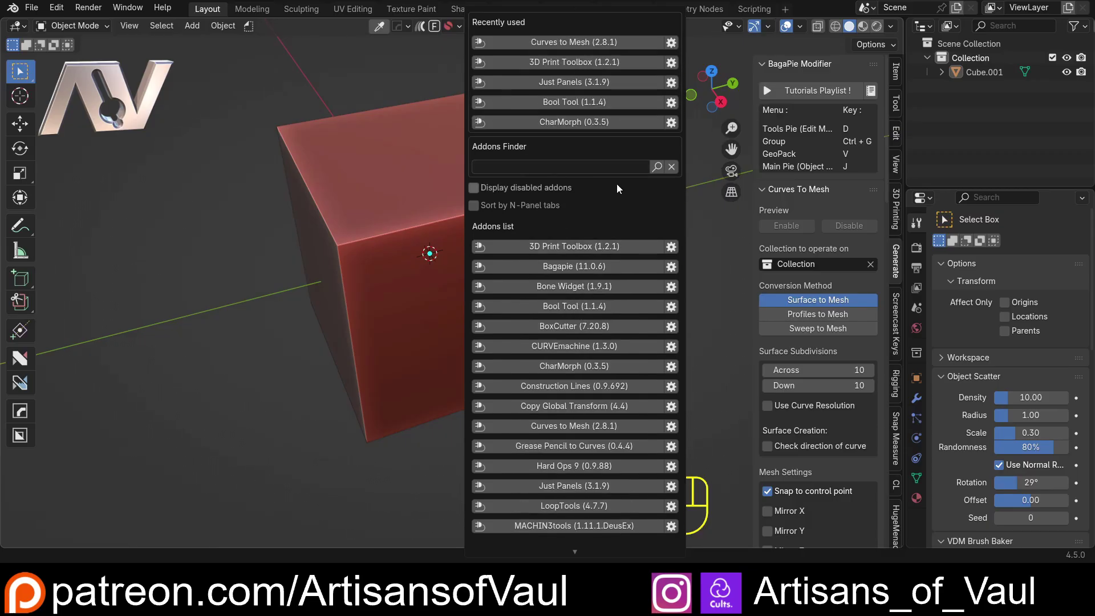
click(514, 166)
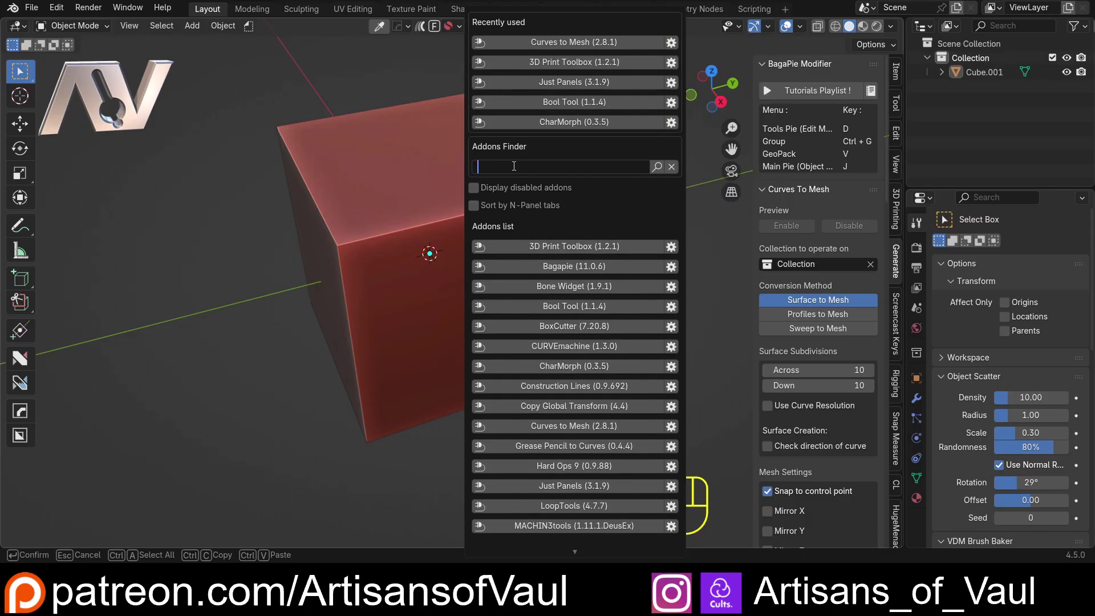
text(hard)
key(Return)
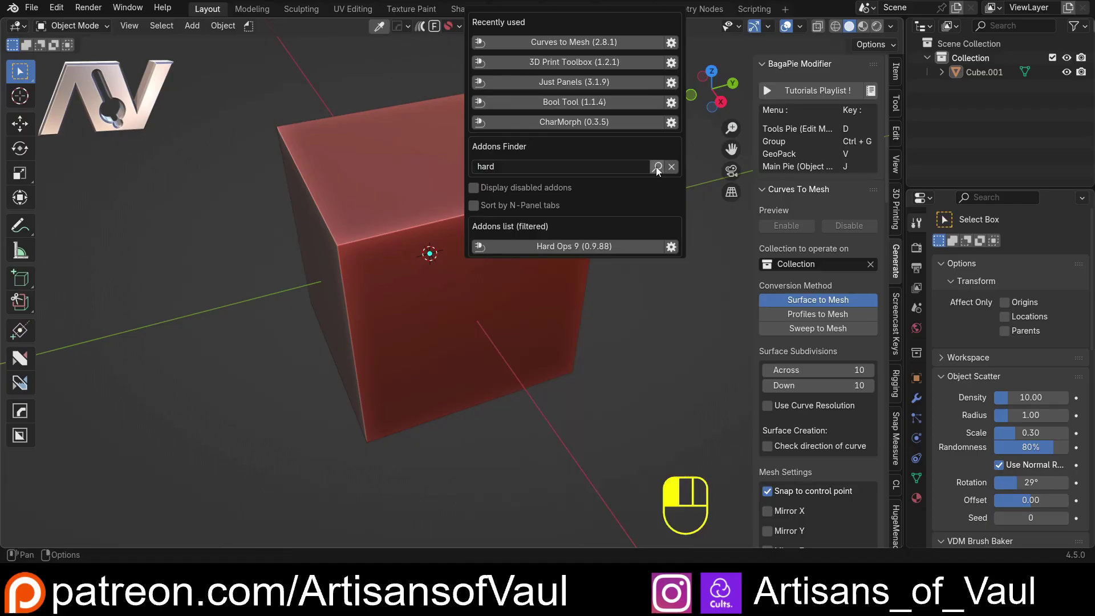
click(542, 247)
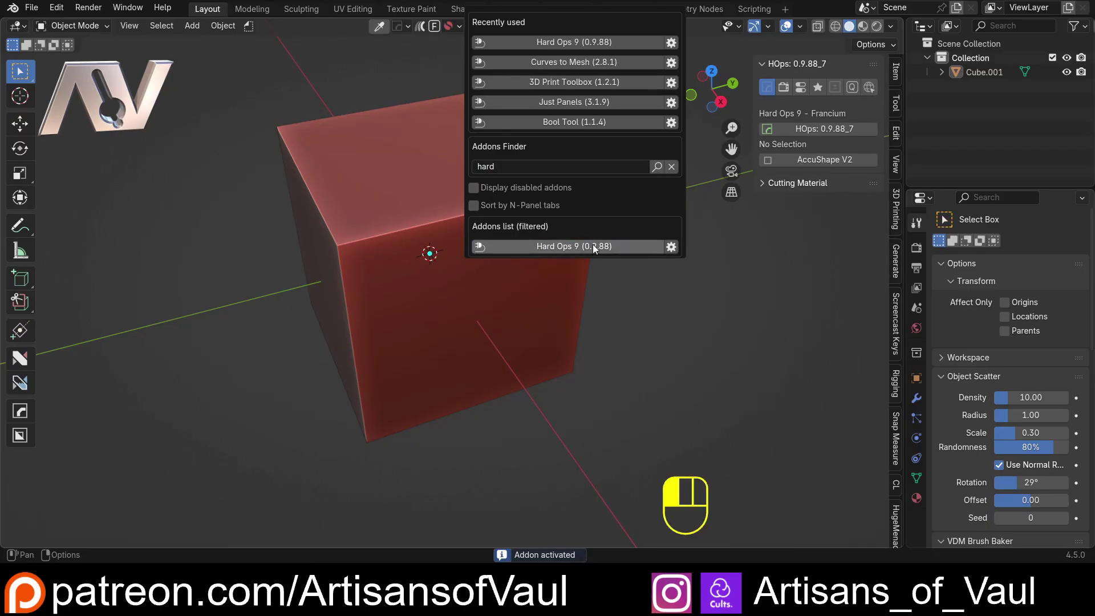
click(472, 26)
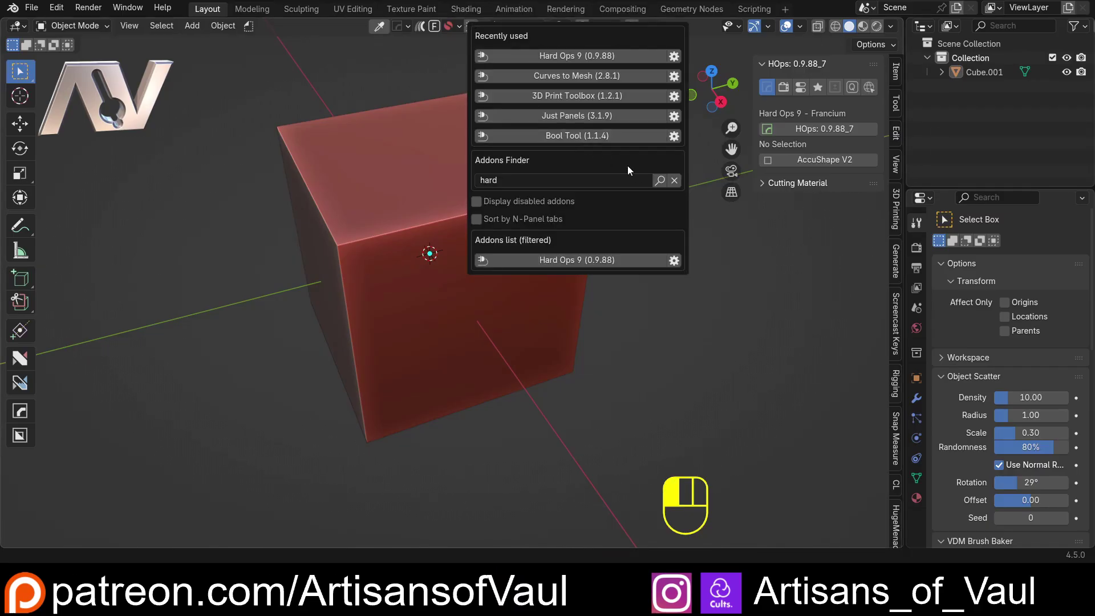
click(679, 182)
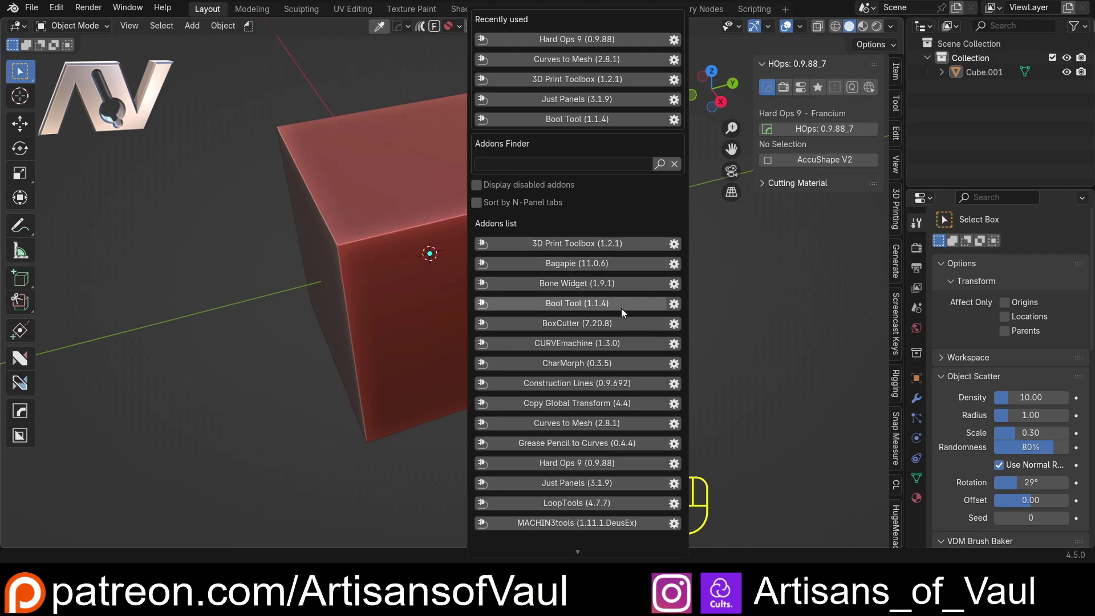
Open Bool Tool's preferences, move the window left, review its options and close it
click(674, 305)
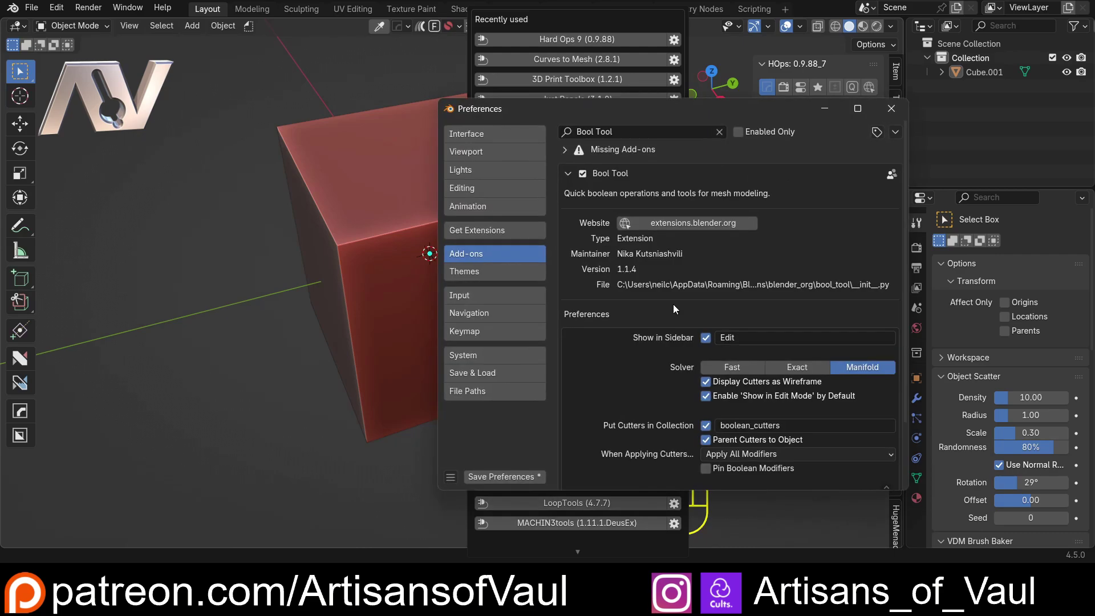
drag(700, 118, 455, 109)
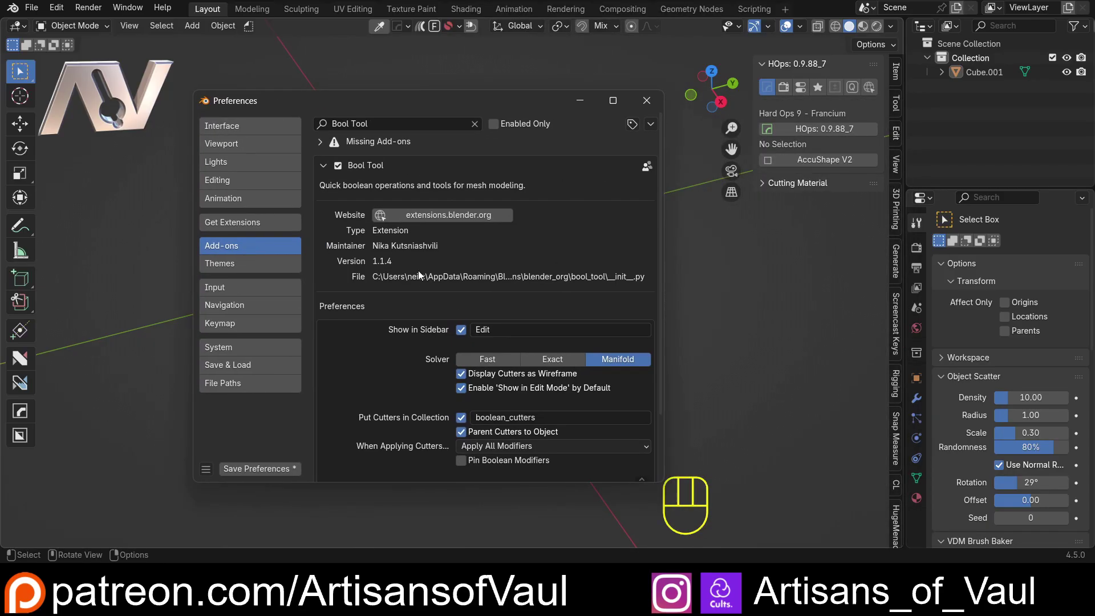
scroll(468, 269, down, 3)
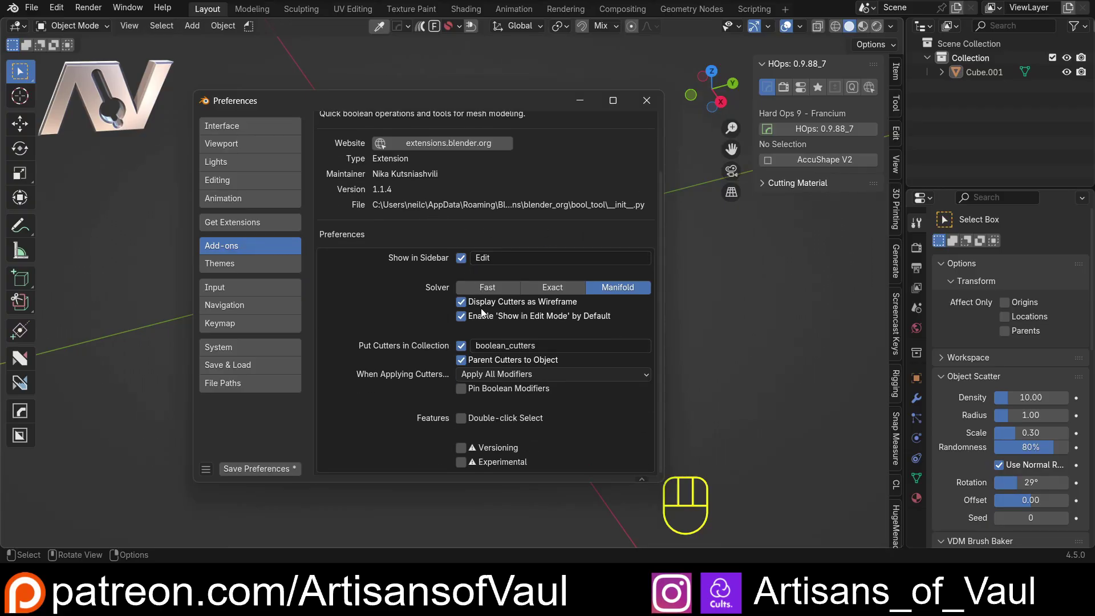
scroll(431, 261, up, 3)
scroll(430, 264, down, 3)
scroll(446, 287, up, 3)
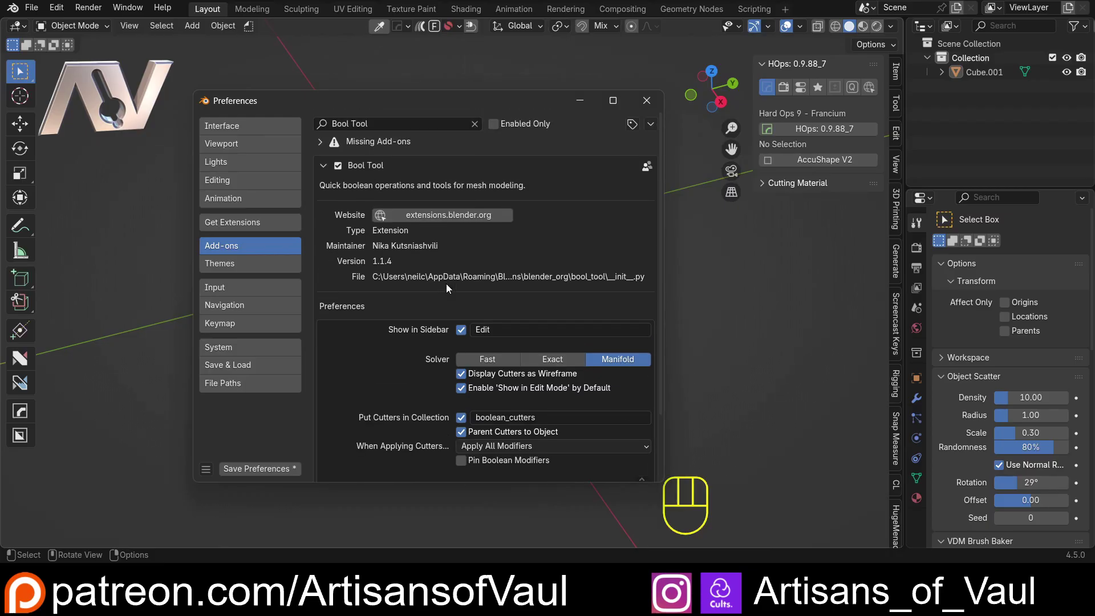
click(647, 100)
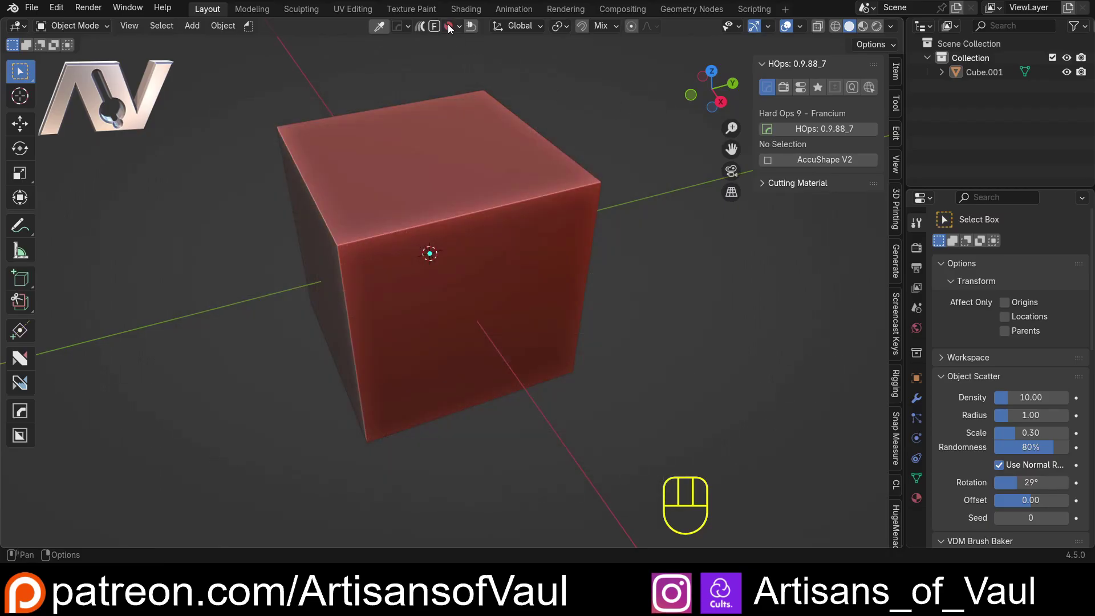
Reopen the add-on manager and tick Sort by N-Panel tabs to group add-ons
click(475, 26)
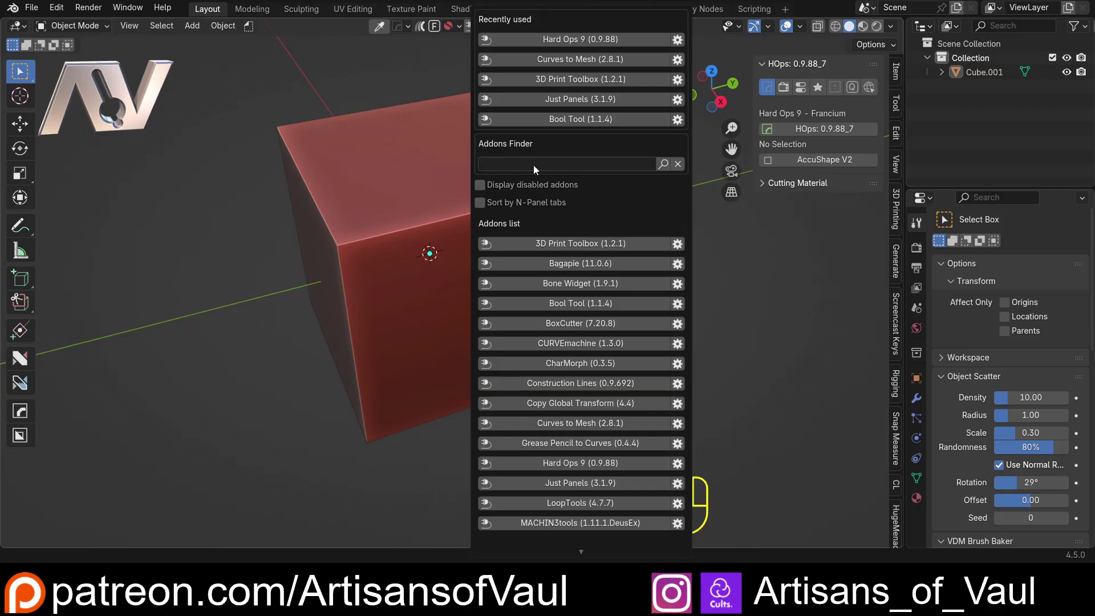
click(539, 201)
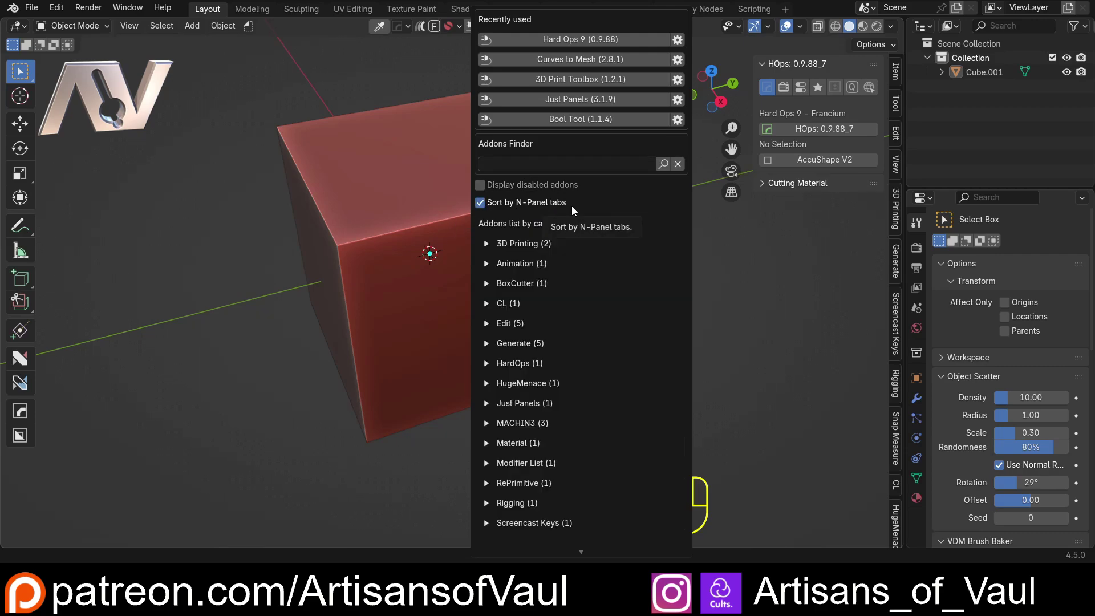
scroll(586, 258, down, 5)
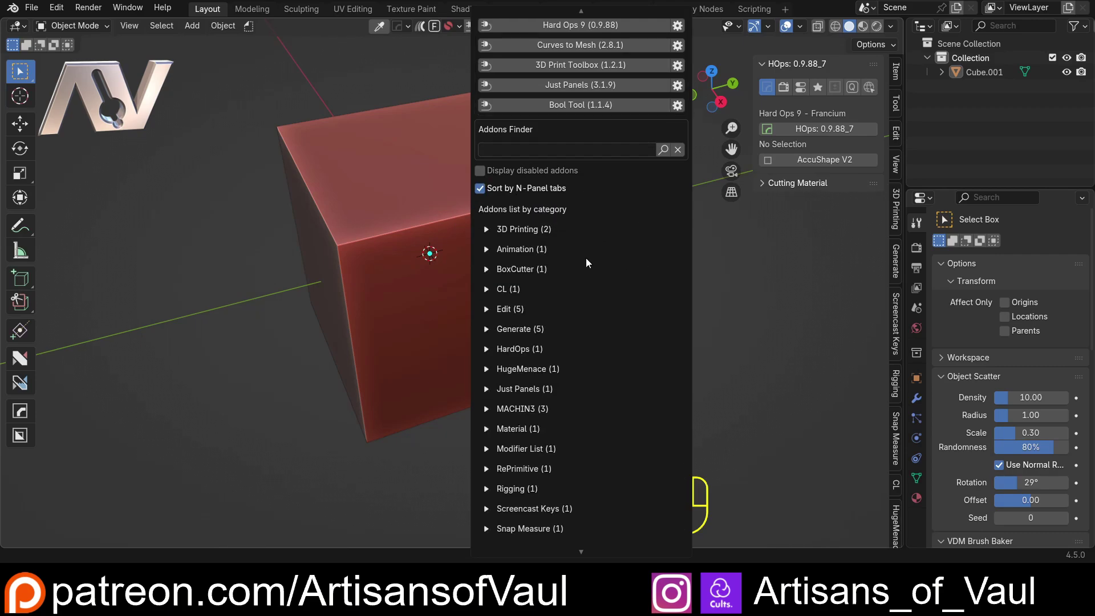
scroll(528, 397, down, 1)
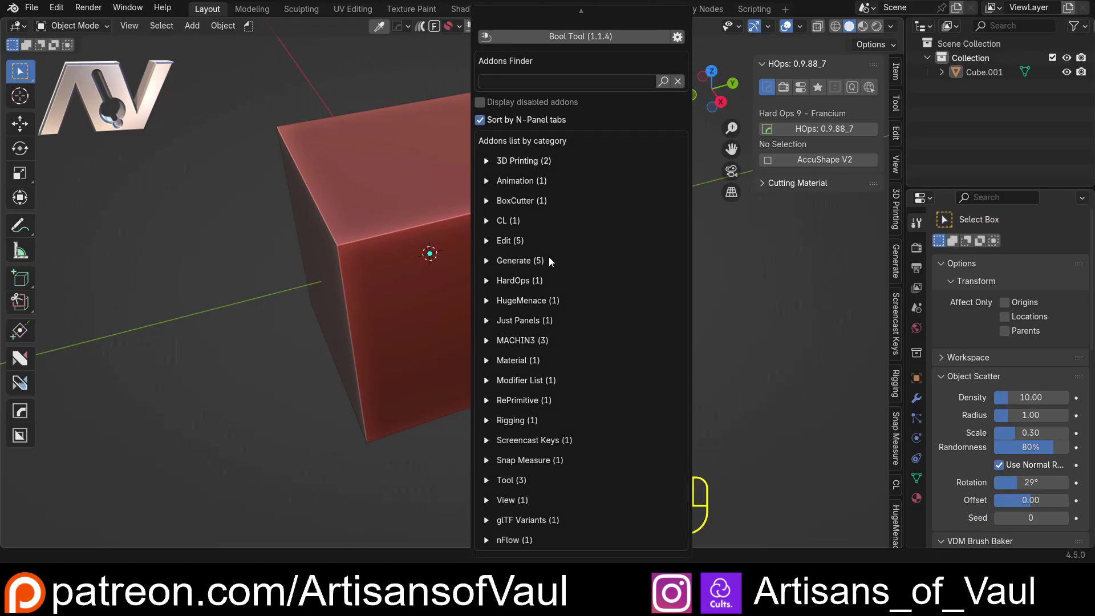
scroll(539, 374, up, 4)
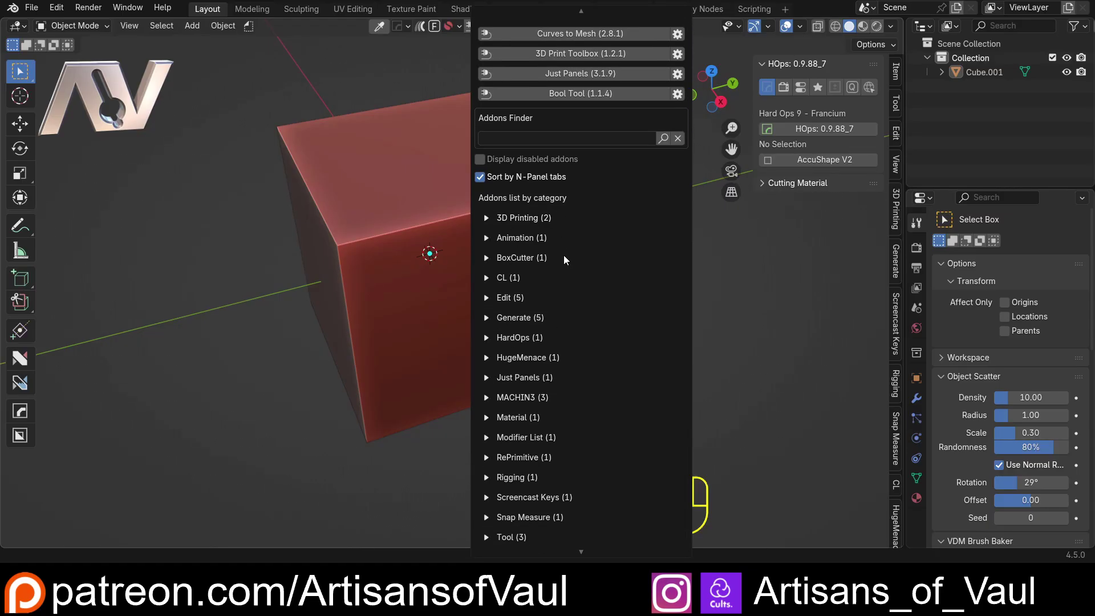
Expand and collapse the 3D Printing category, then expand the Generate category
click(487, 220)
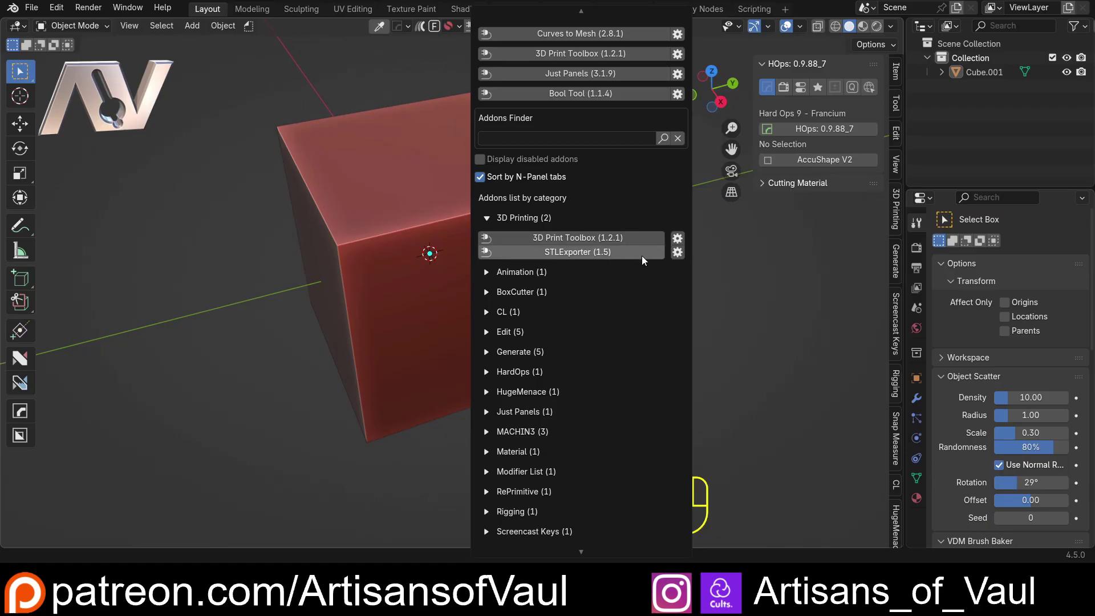
click(486, 218)
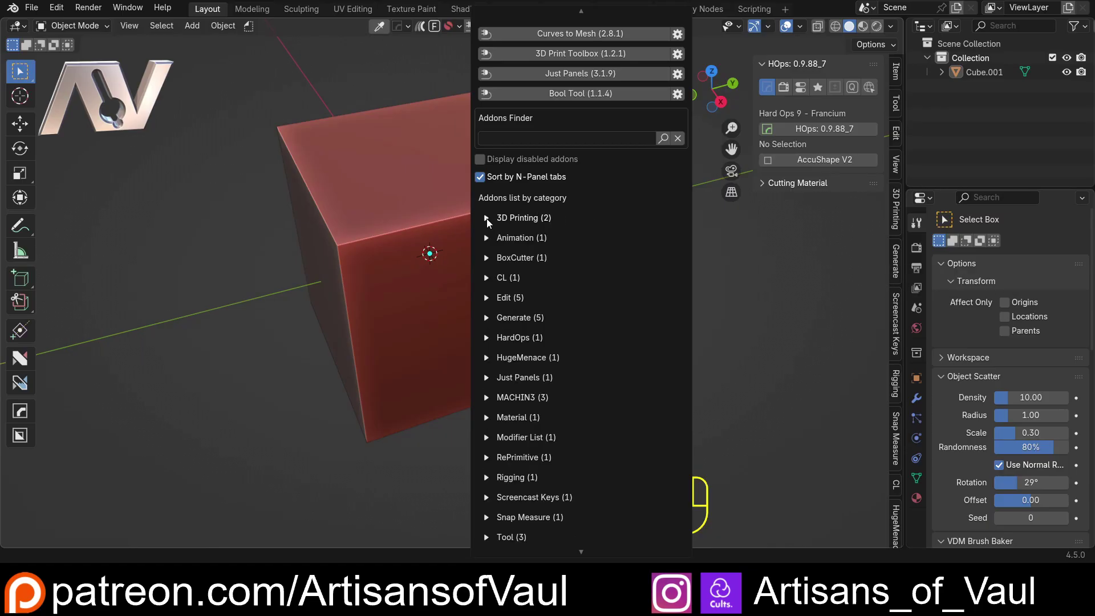
click(486, 318)
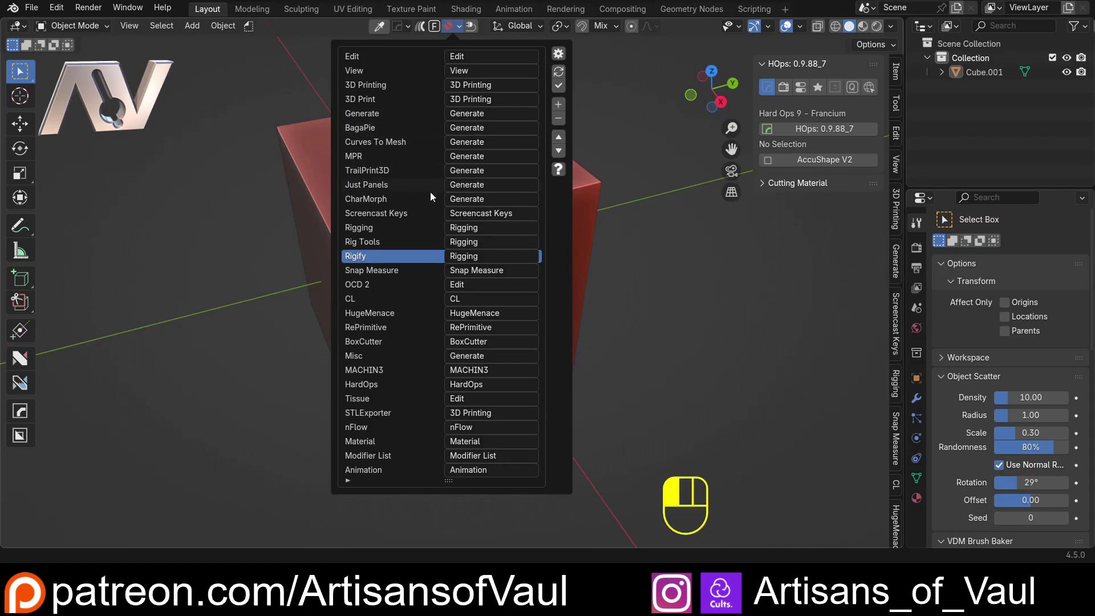
Close the Simple Tabs mapping list with Esc
key(Escape)
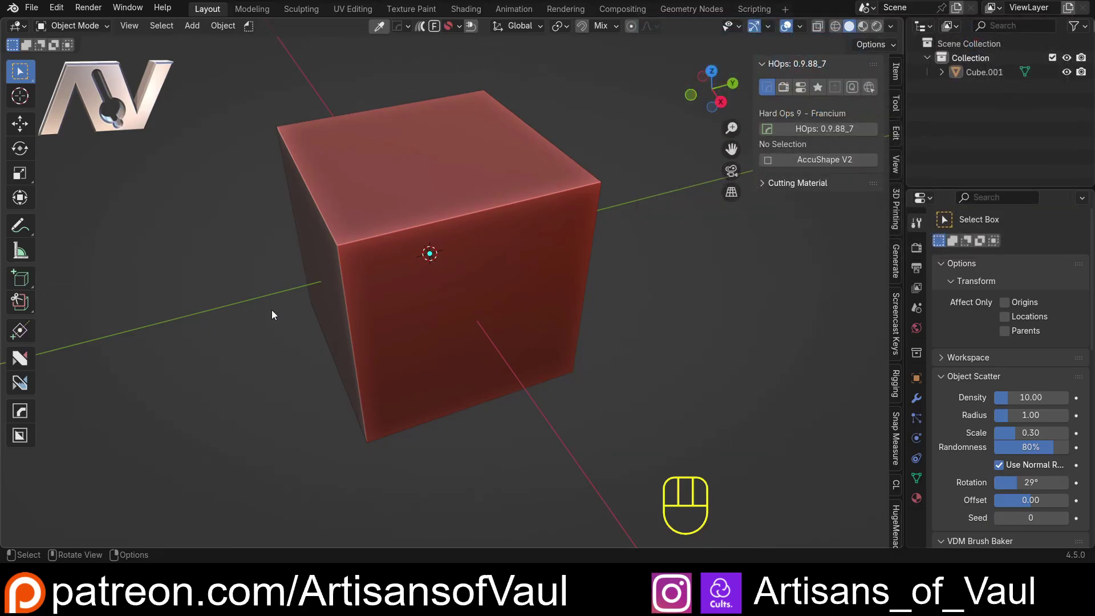
Hide the sidebar, then pick TrailPrint3D under Generate in the Addons popup to show its panels
key(n)
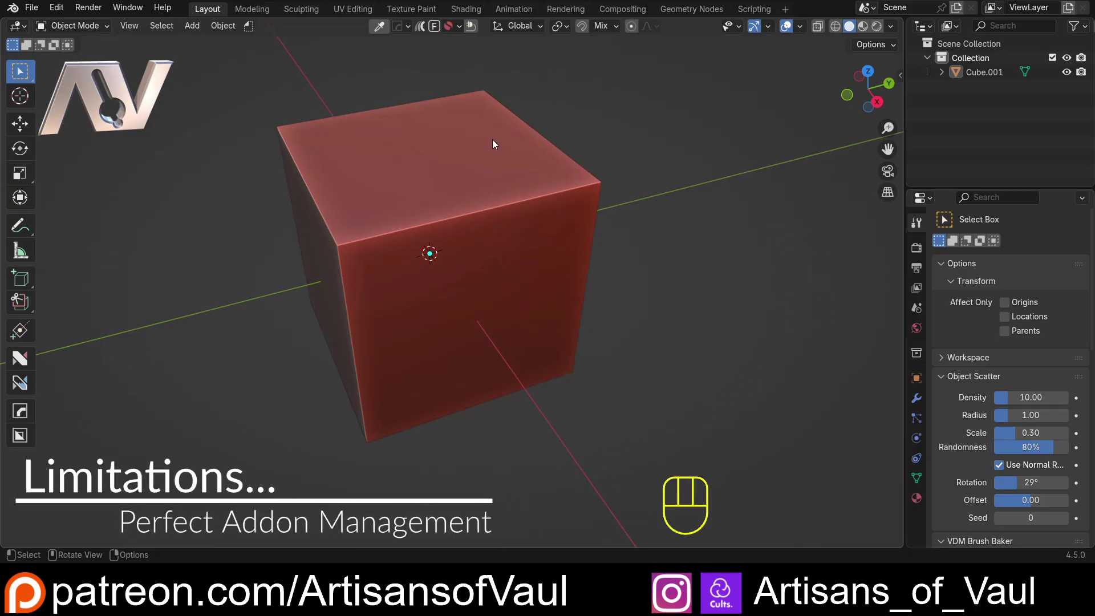
click(469, 26)
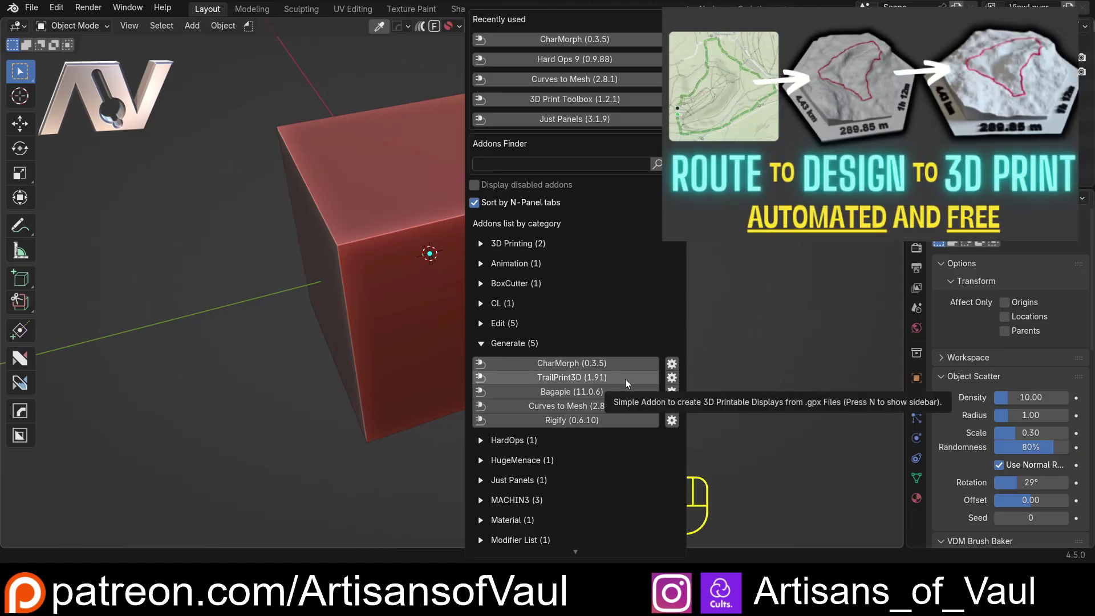
click(572, 379)
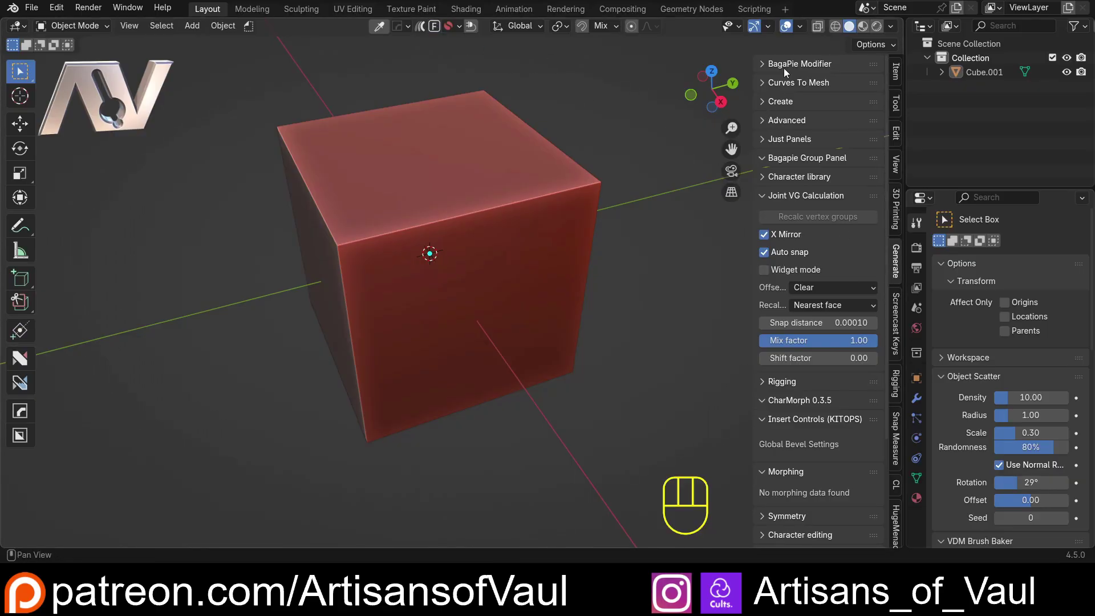
click(769, 103)
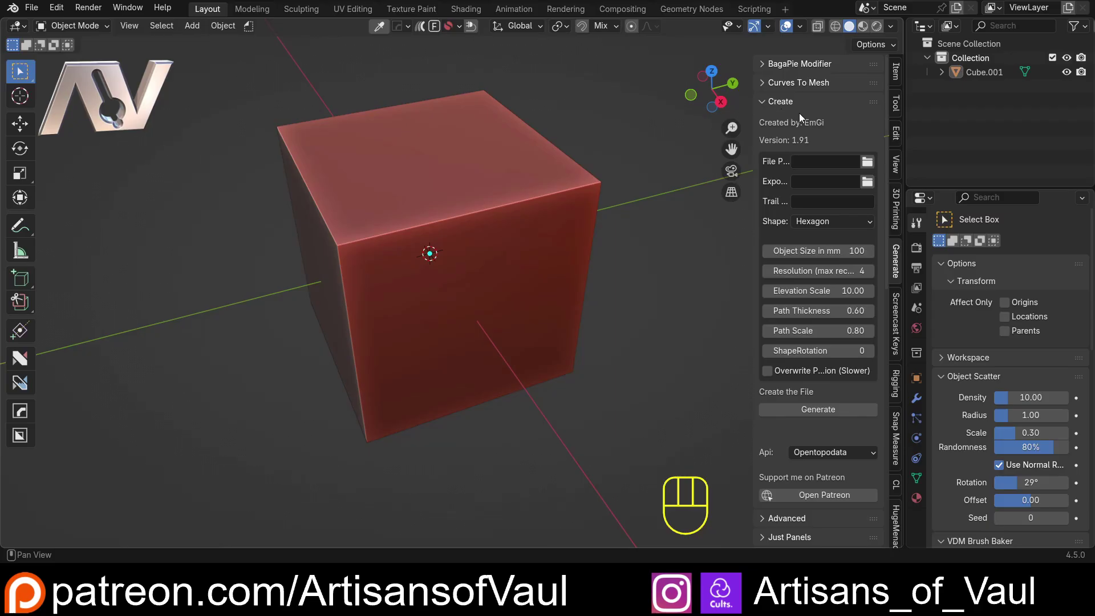
click(780, 101)
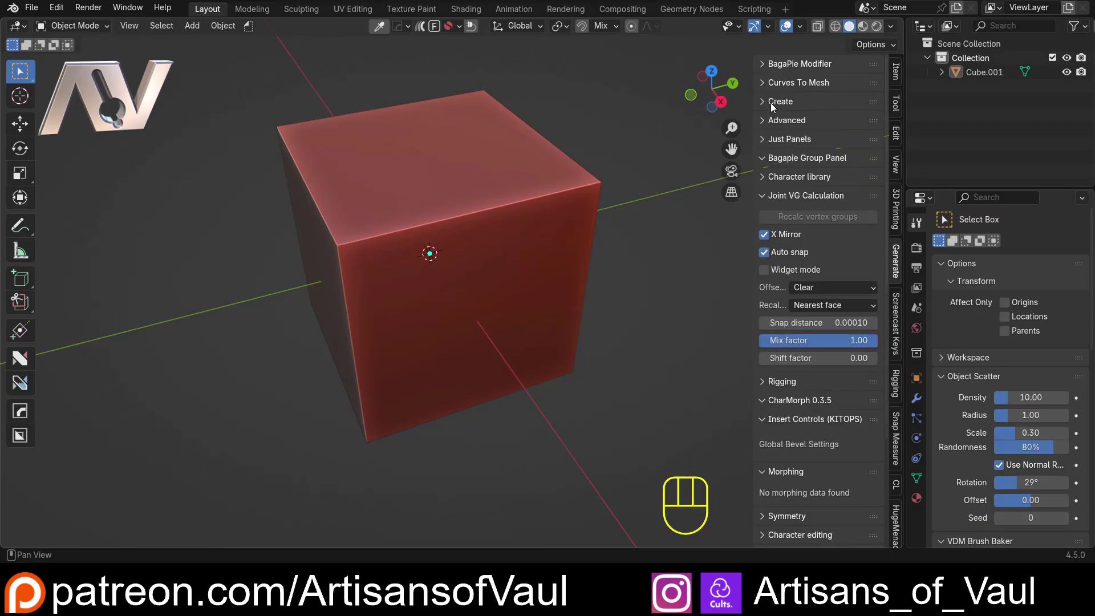
click(762, 84)
click(762, 83)
click(765, 63)
click(765, 63)
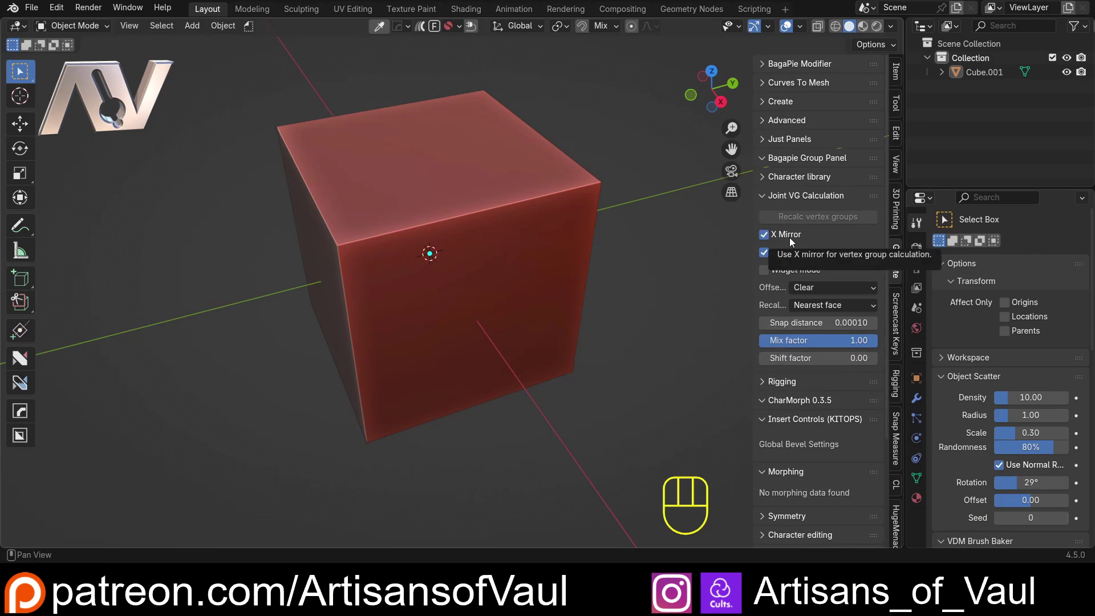
click(472, 26)
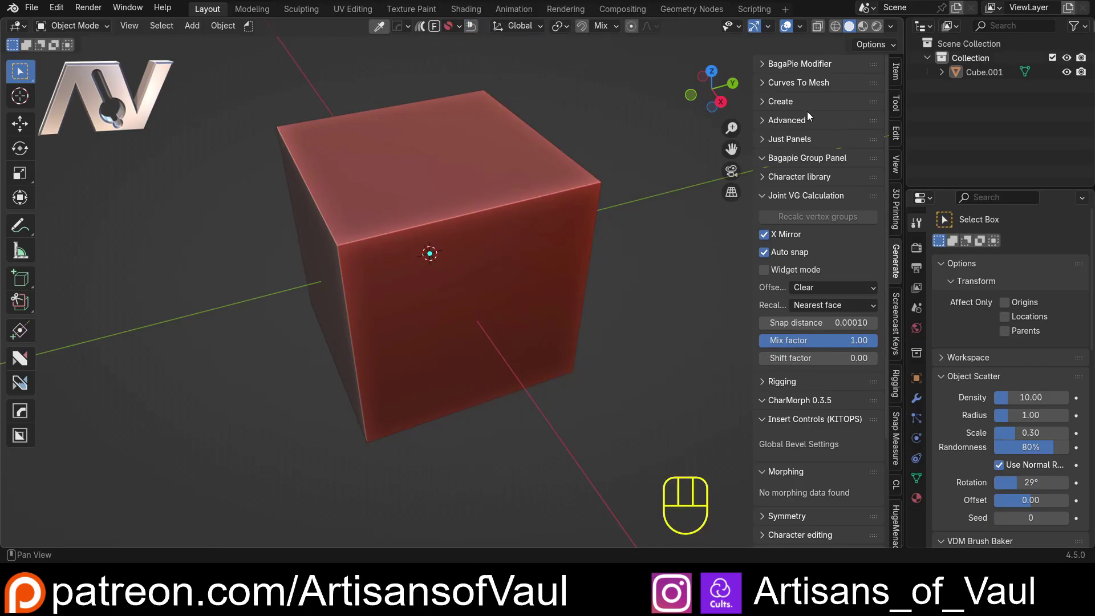
click(460, 26)
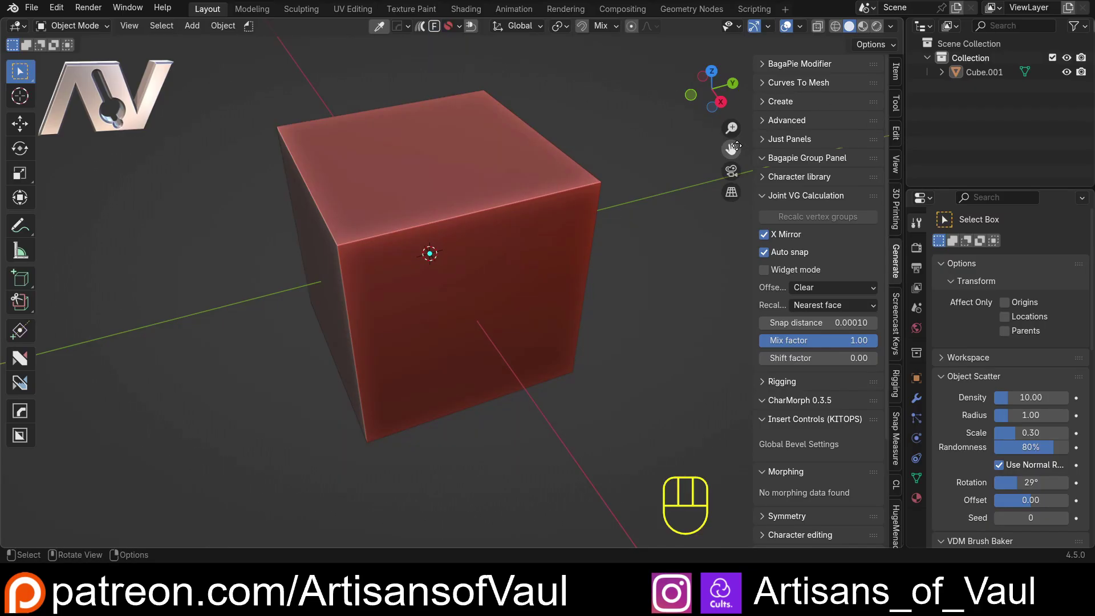
drag(732, 148, 810, 135)
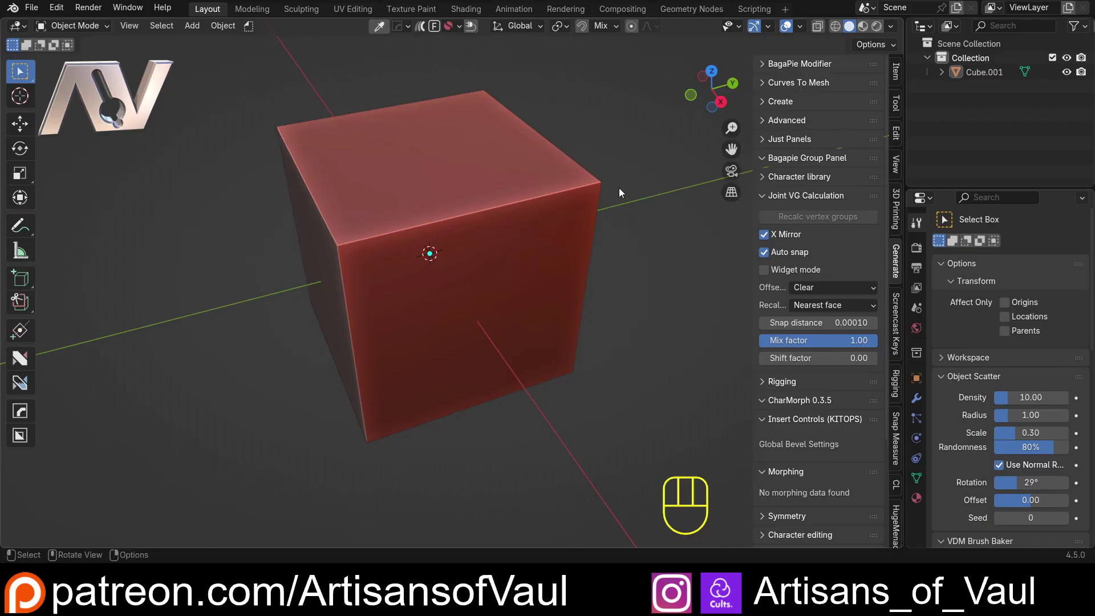